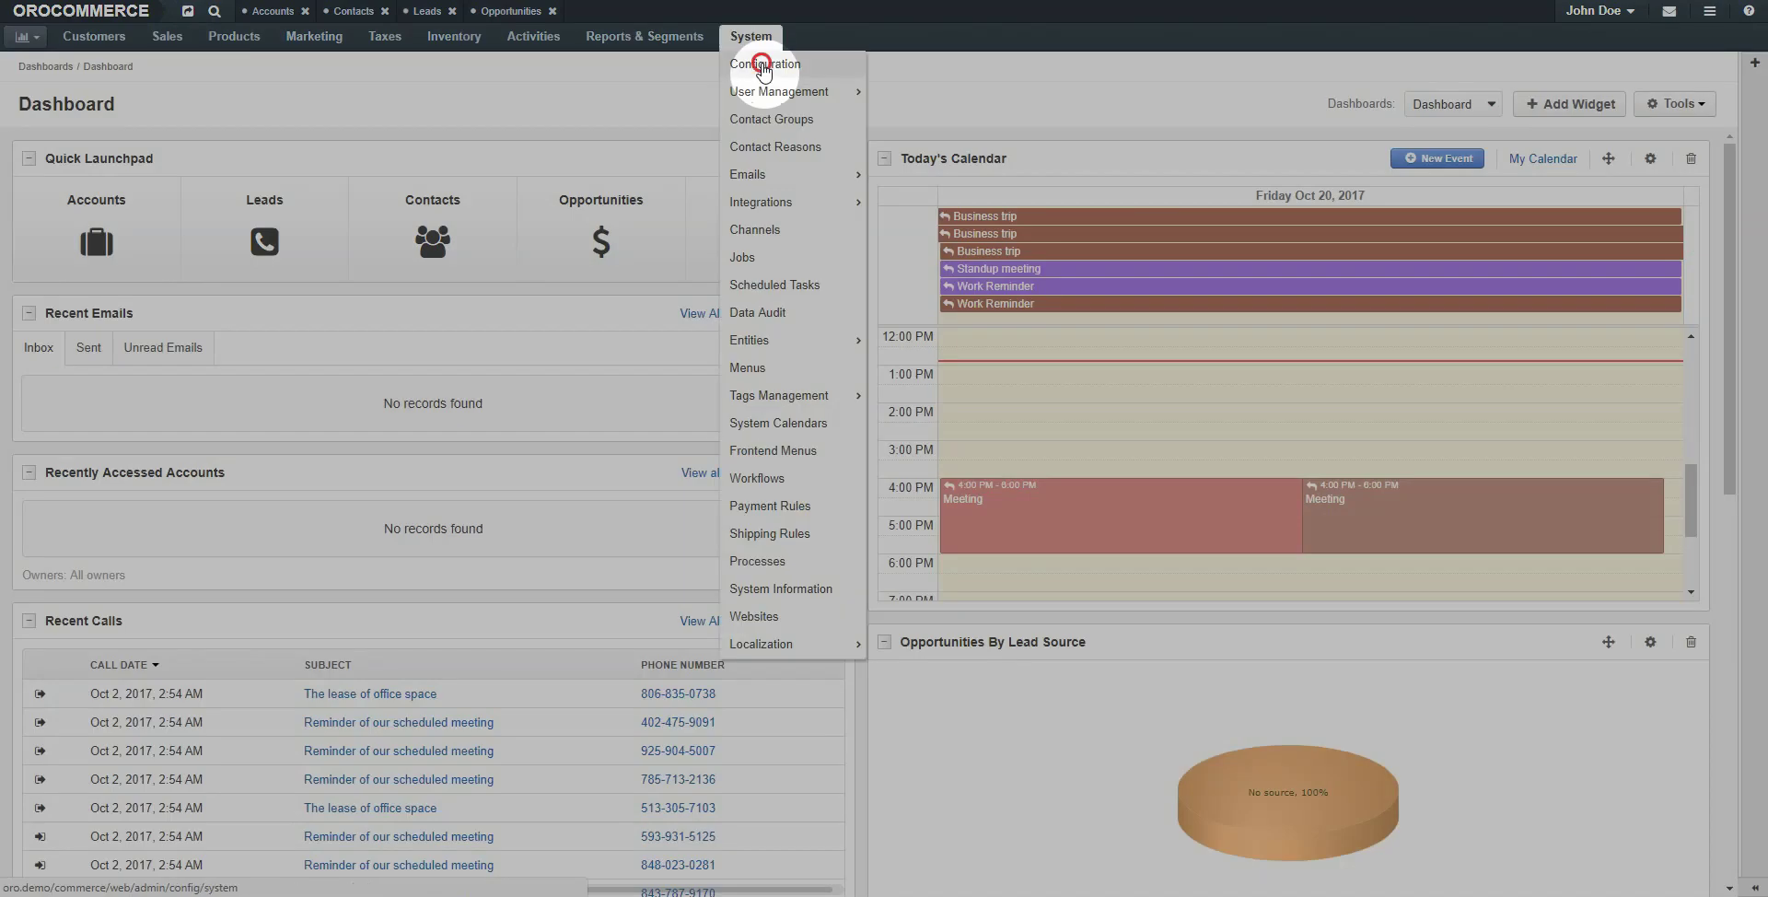
Step: Go to the Commerce > Sales > Promotion page of System Configuration
left_click(751, 69)
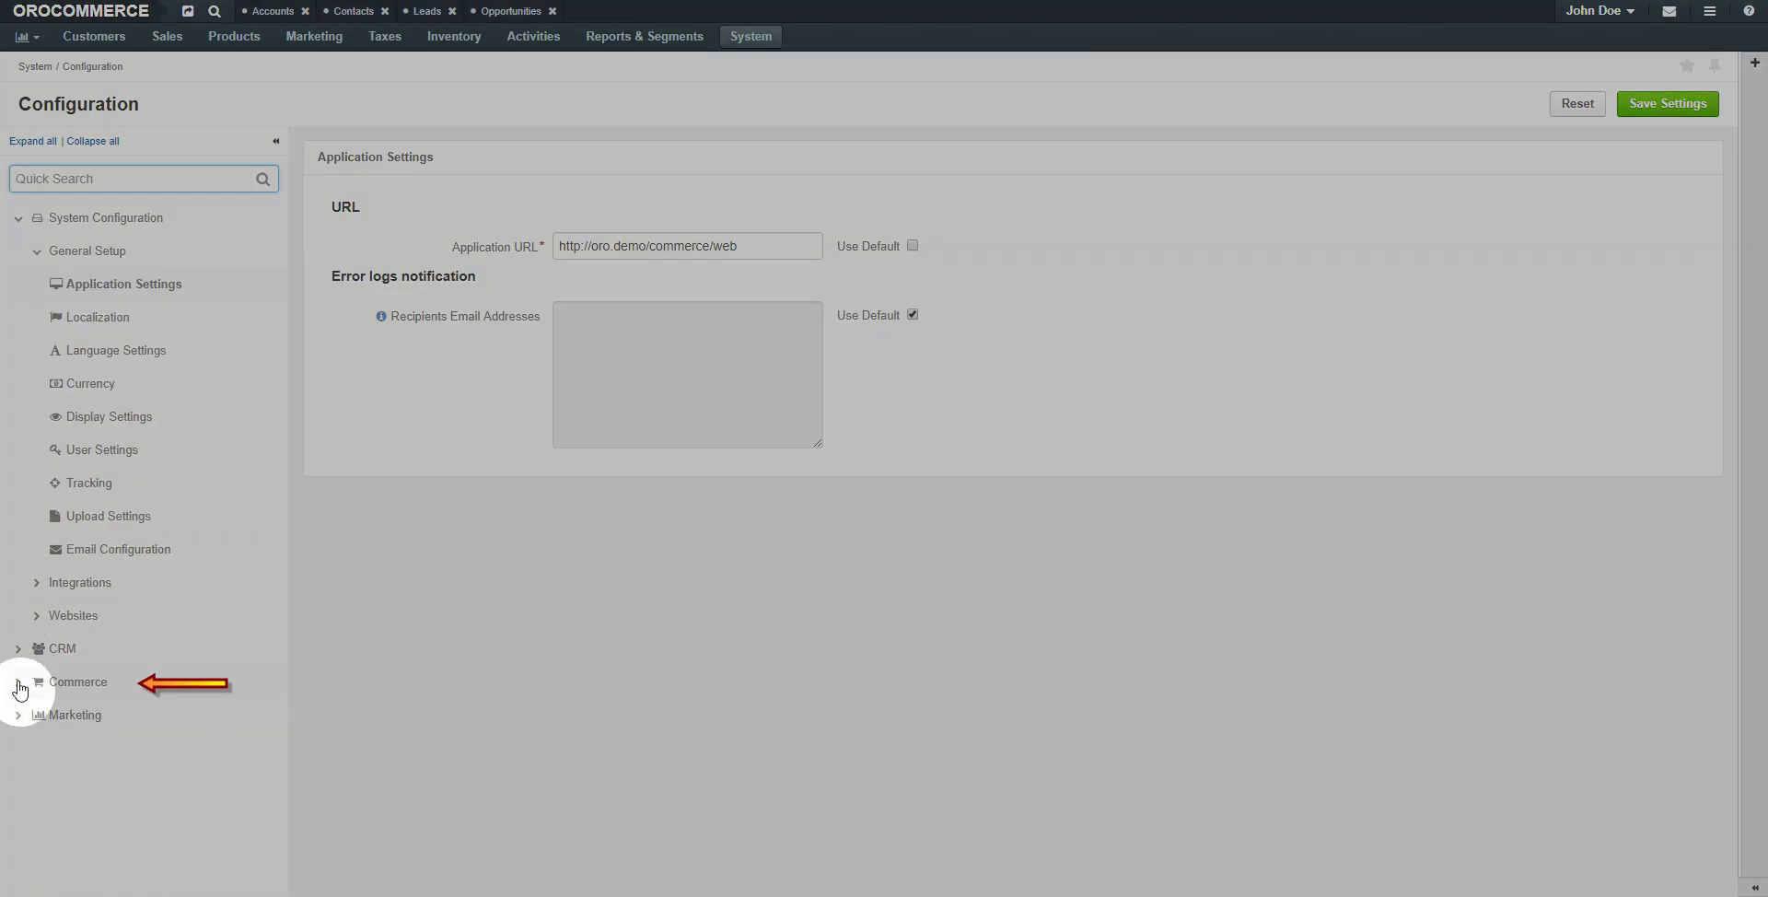
left_click(18, 681)
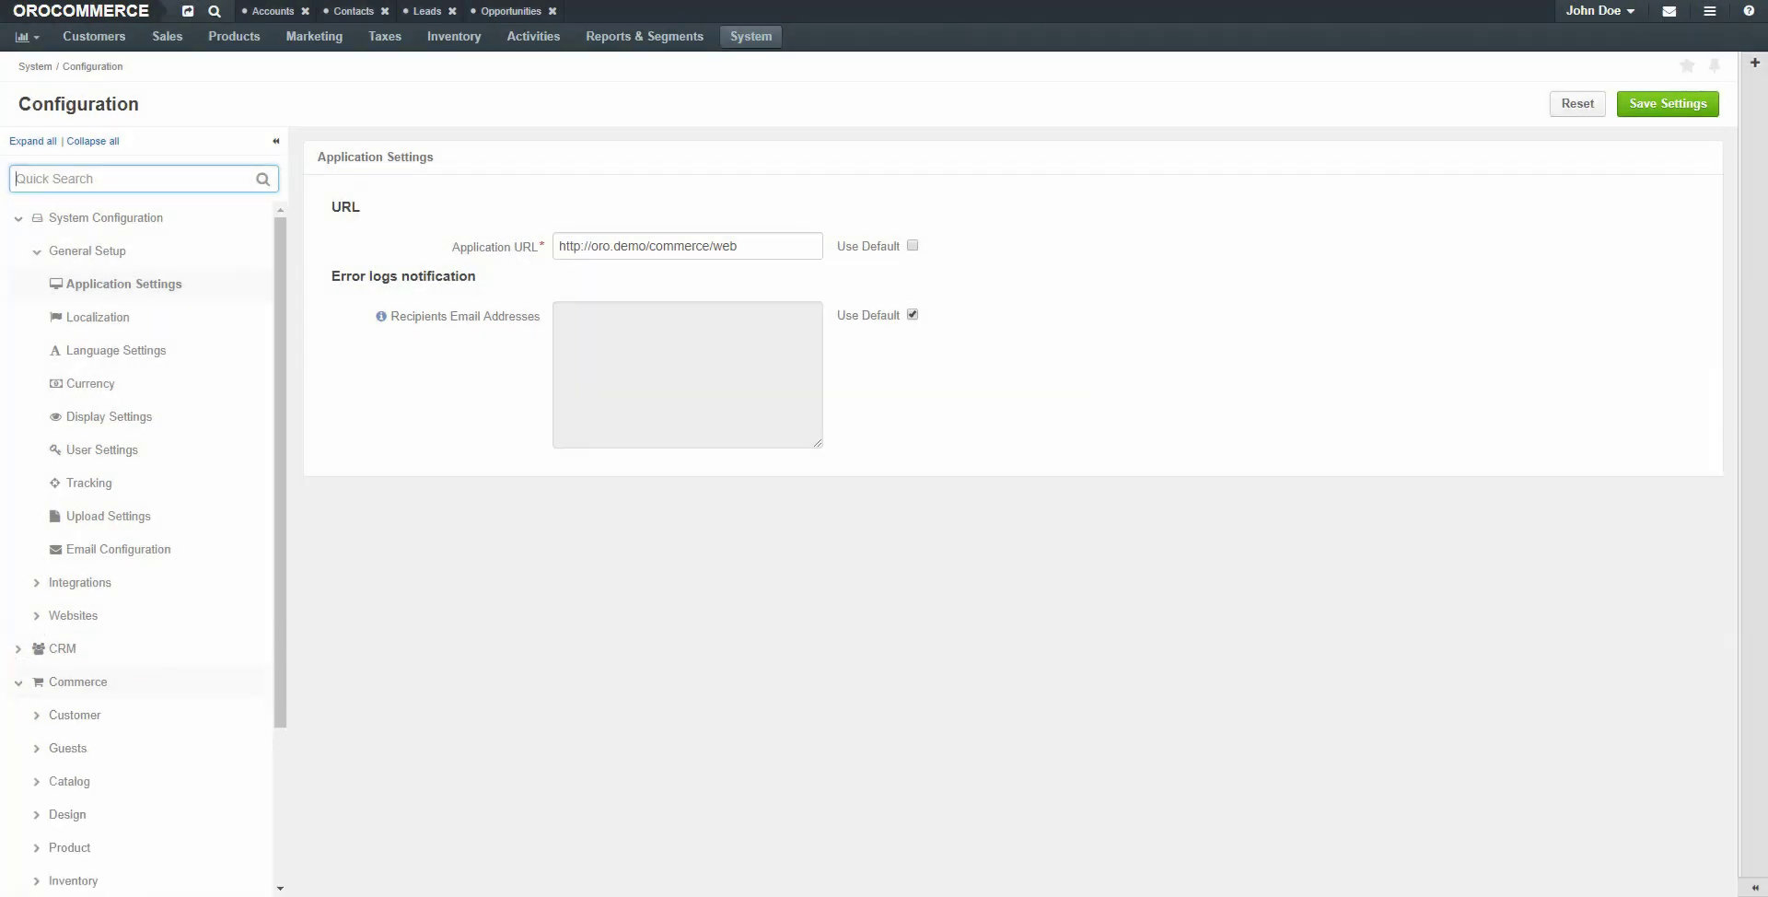
scroll(276, 695, "down", 3)
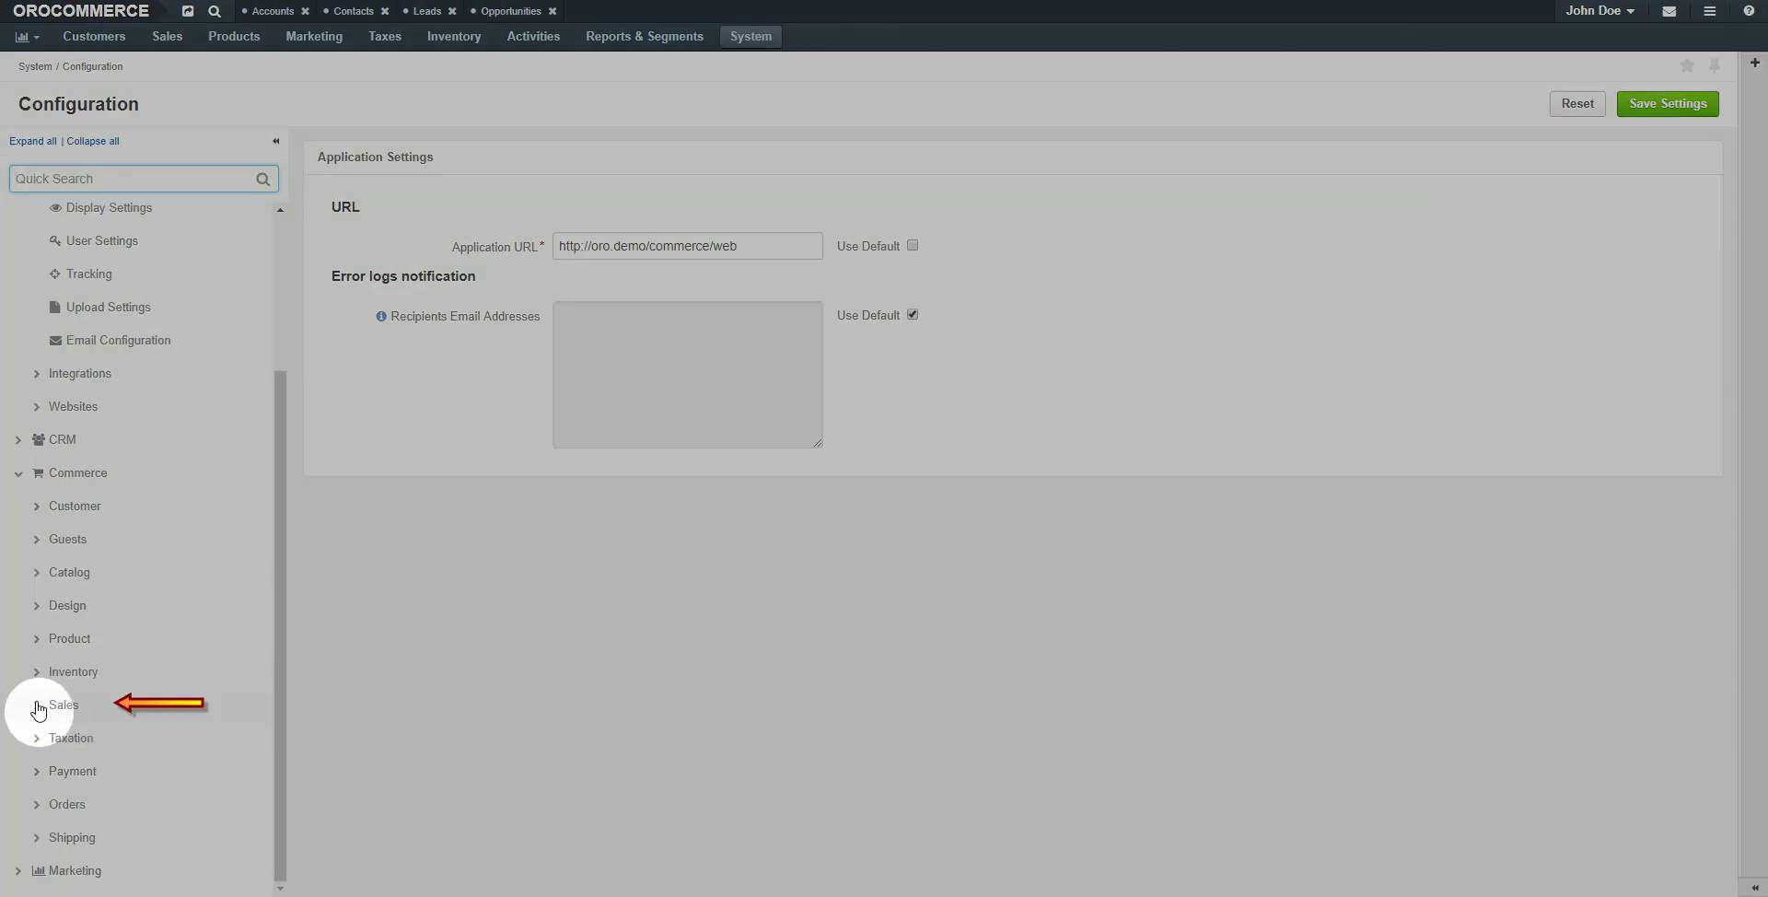
left_click(35, 705)
left_click(92, 770)
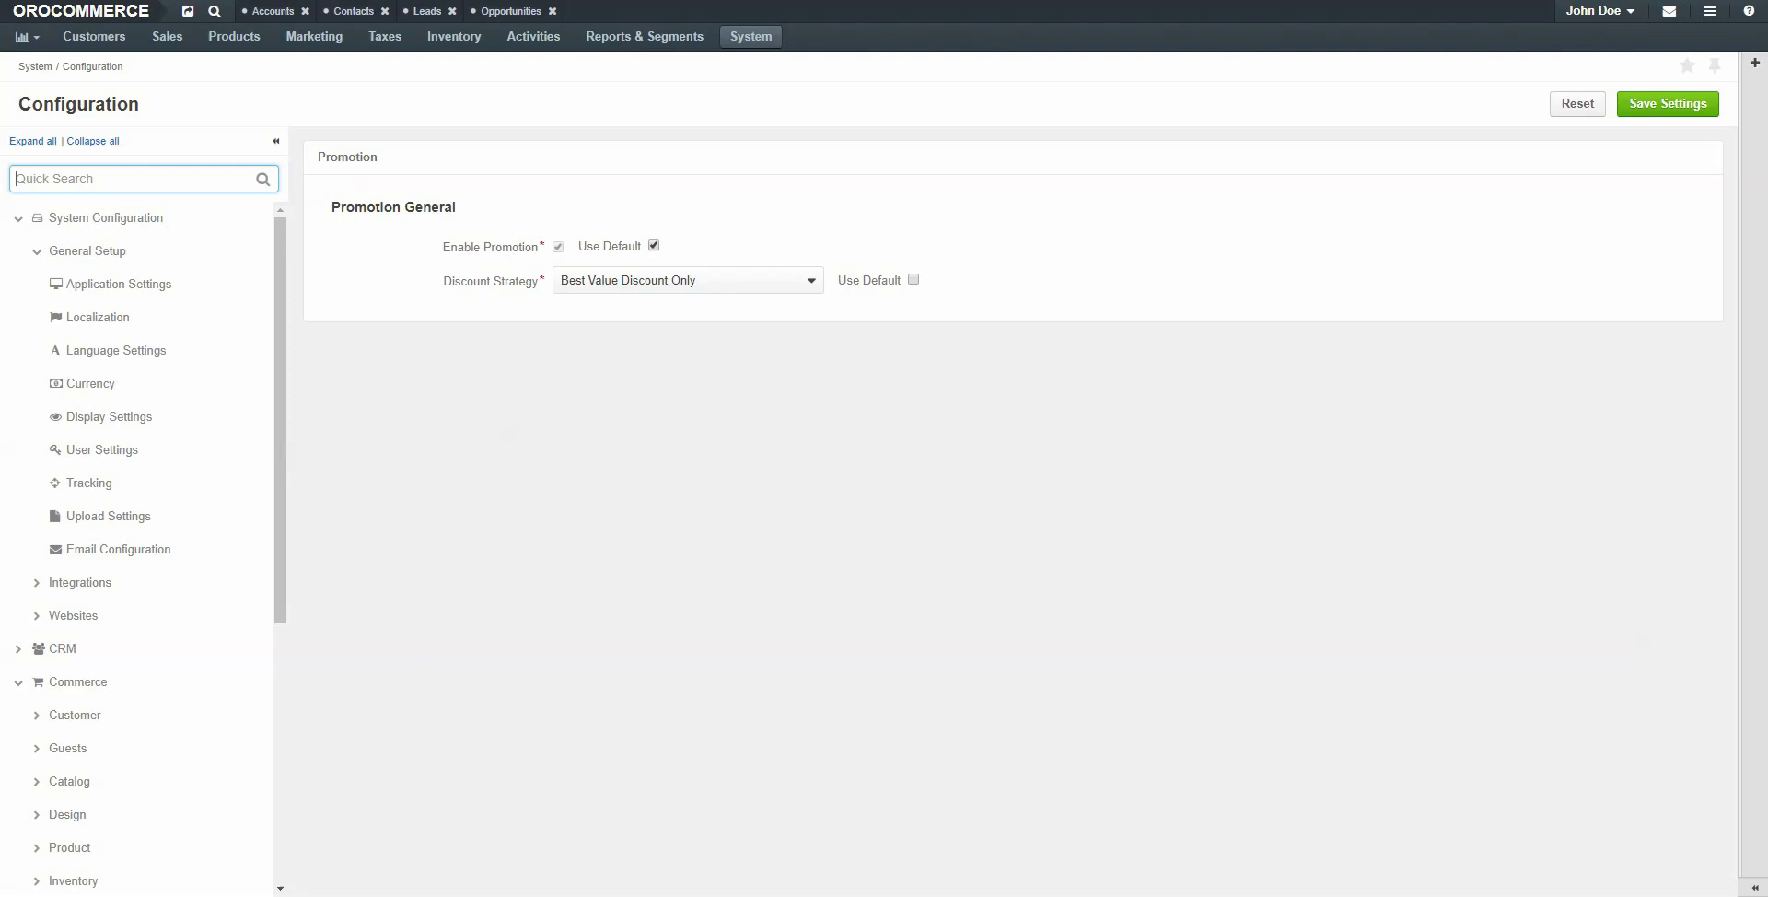
Step: Untick Use Default and tick Enable Promotion, leaving the strategy on Best Value Discount Only
left_click(653, 245)
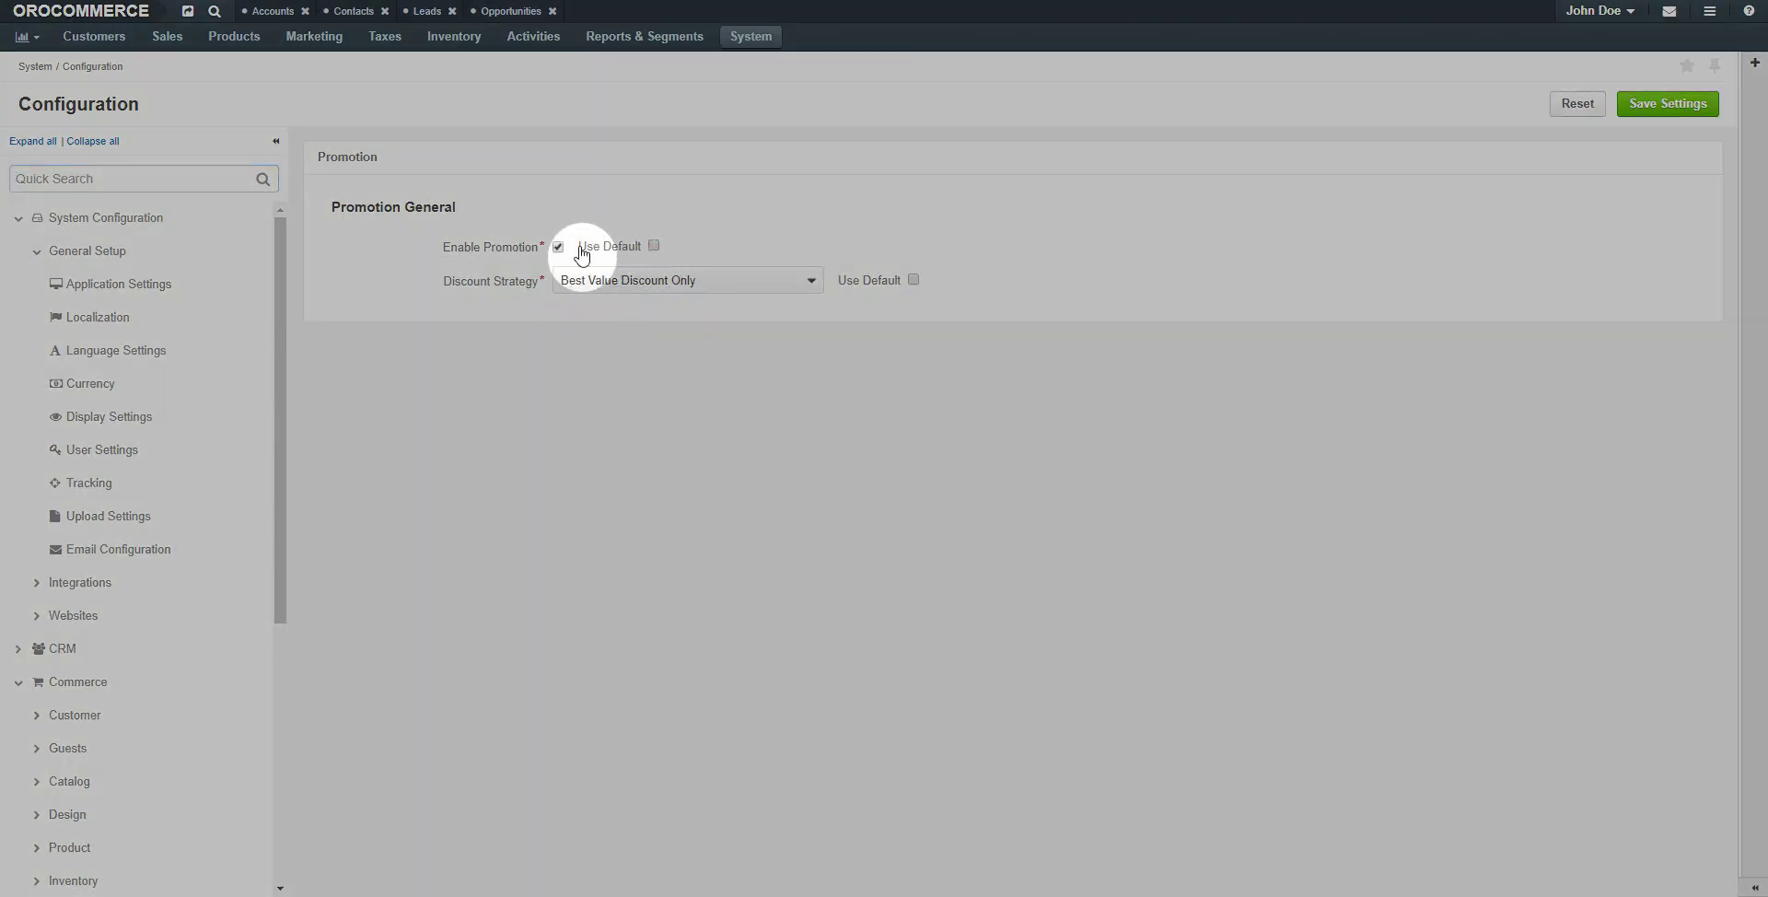
left_click(561, 247)
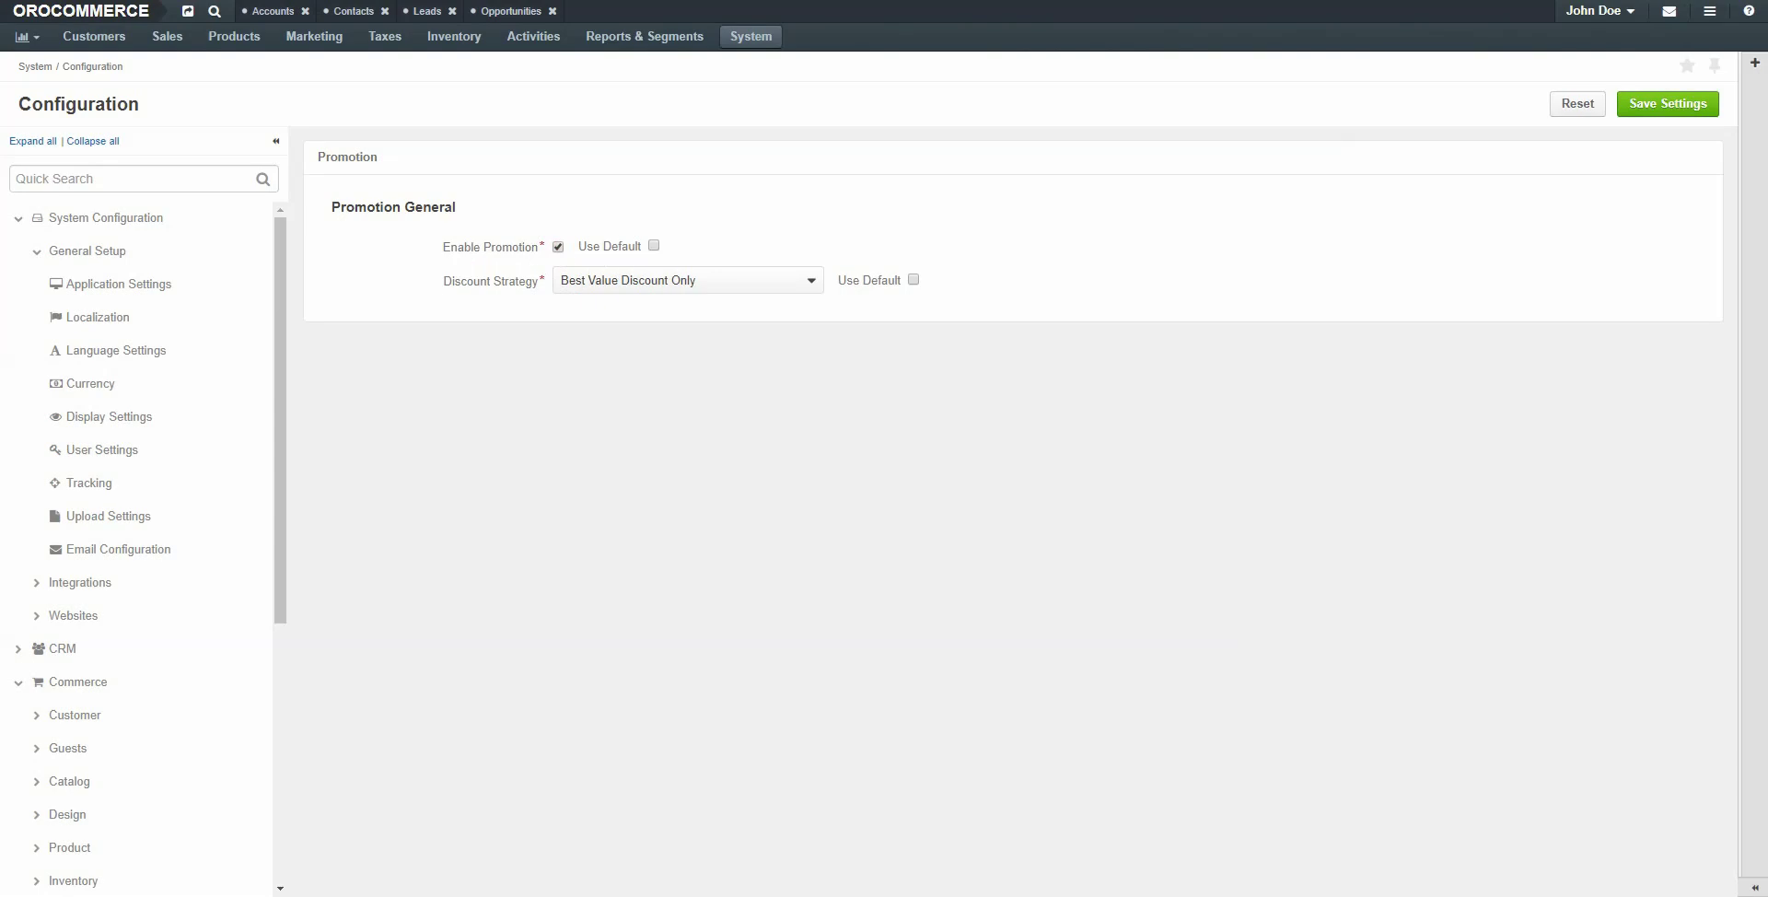
left_click(755, 279)
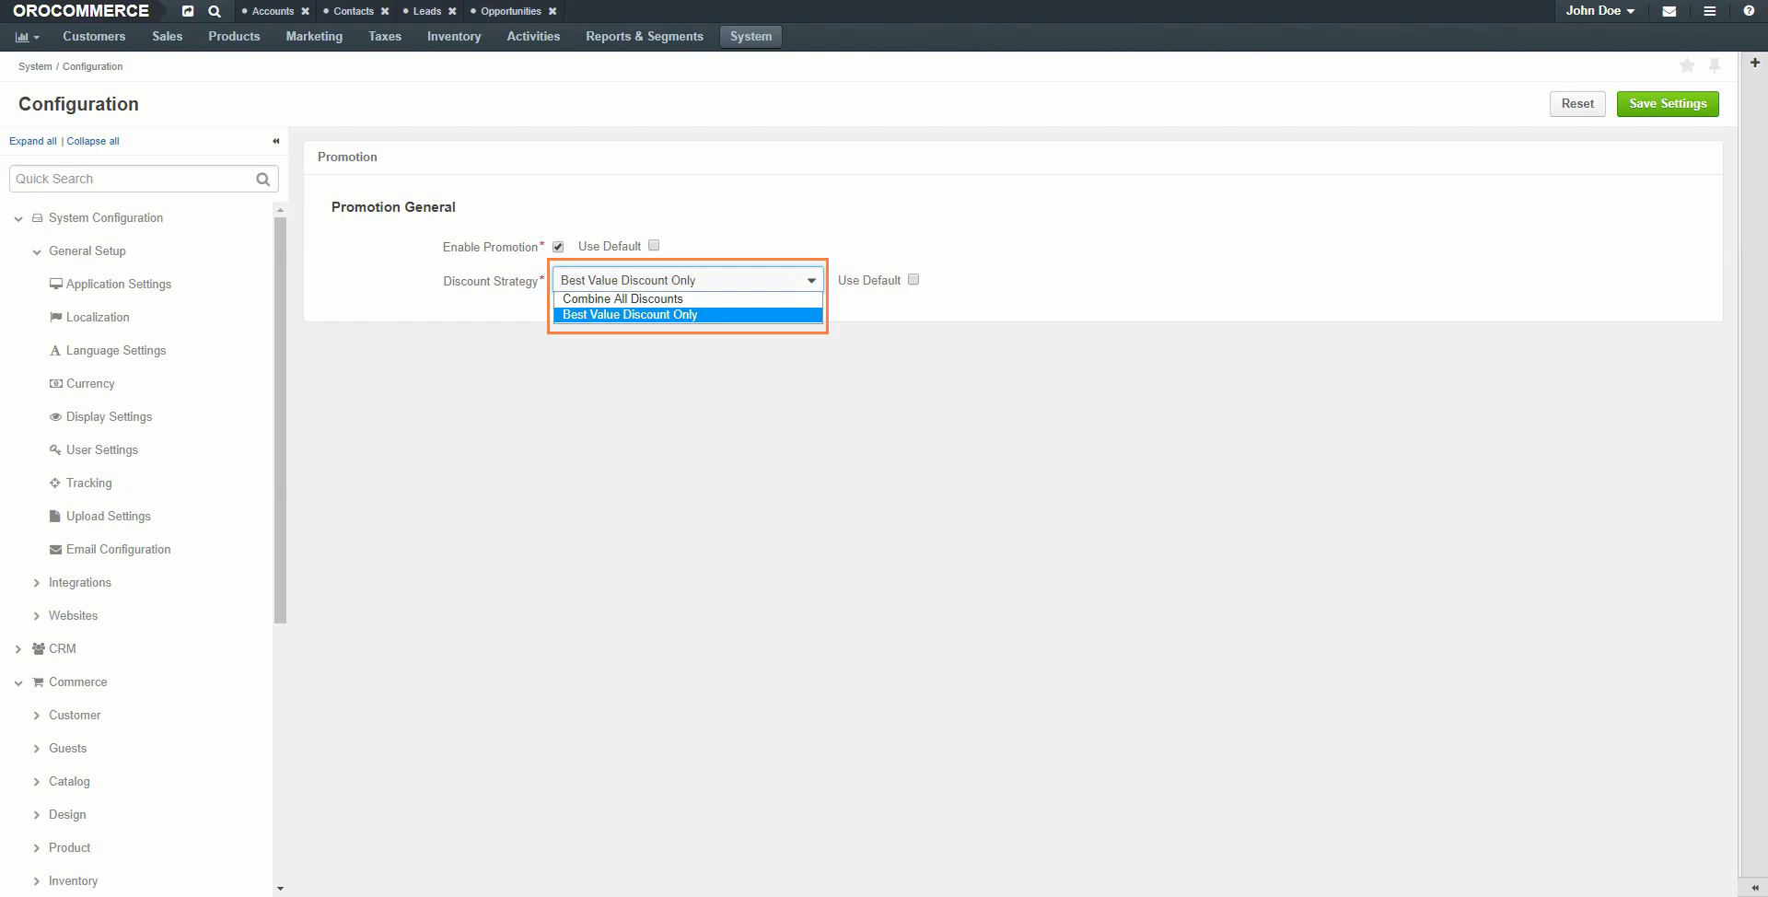
key("Escape")
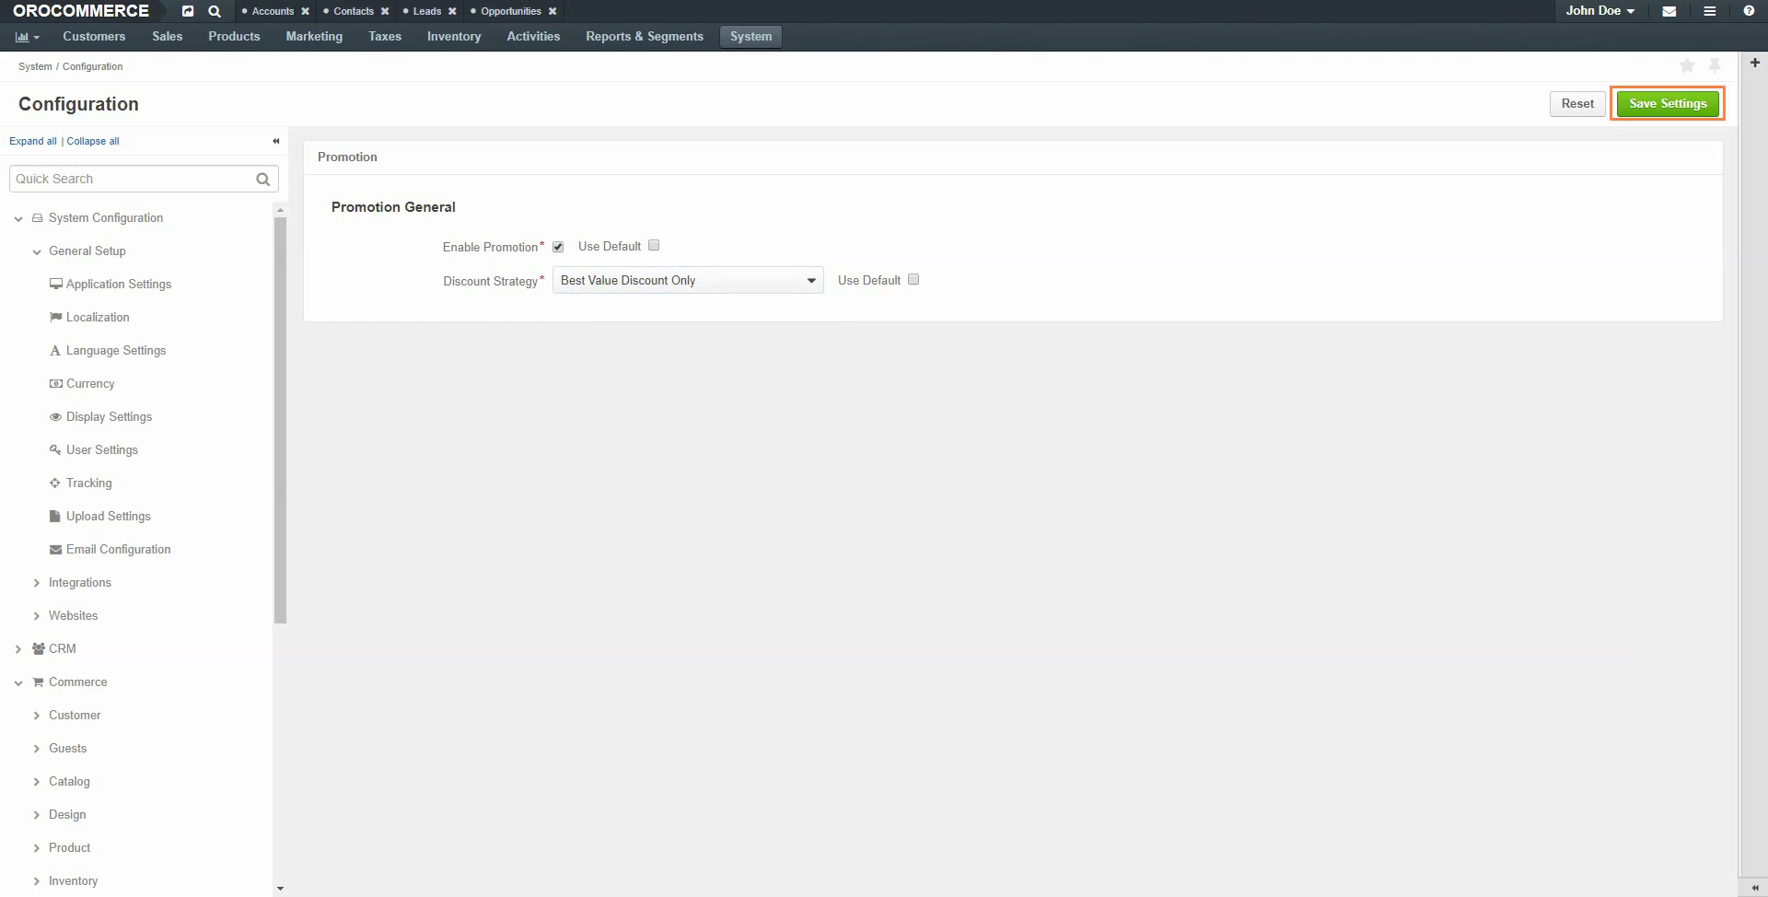
Step: Save the promotion configuration settings
left_click(1668, 109)
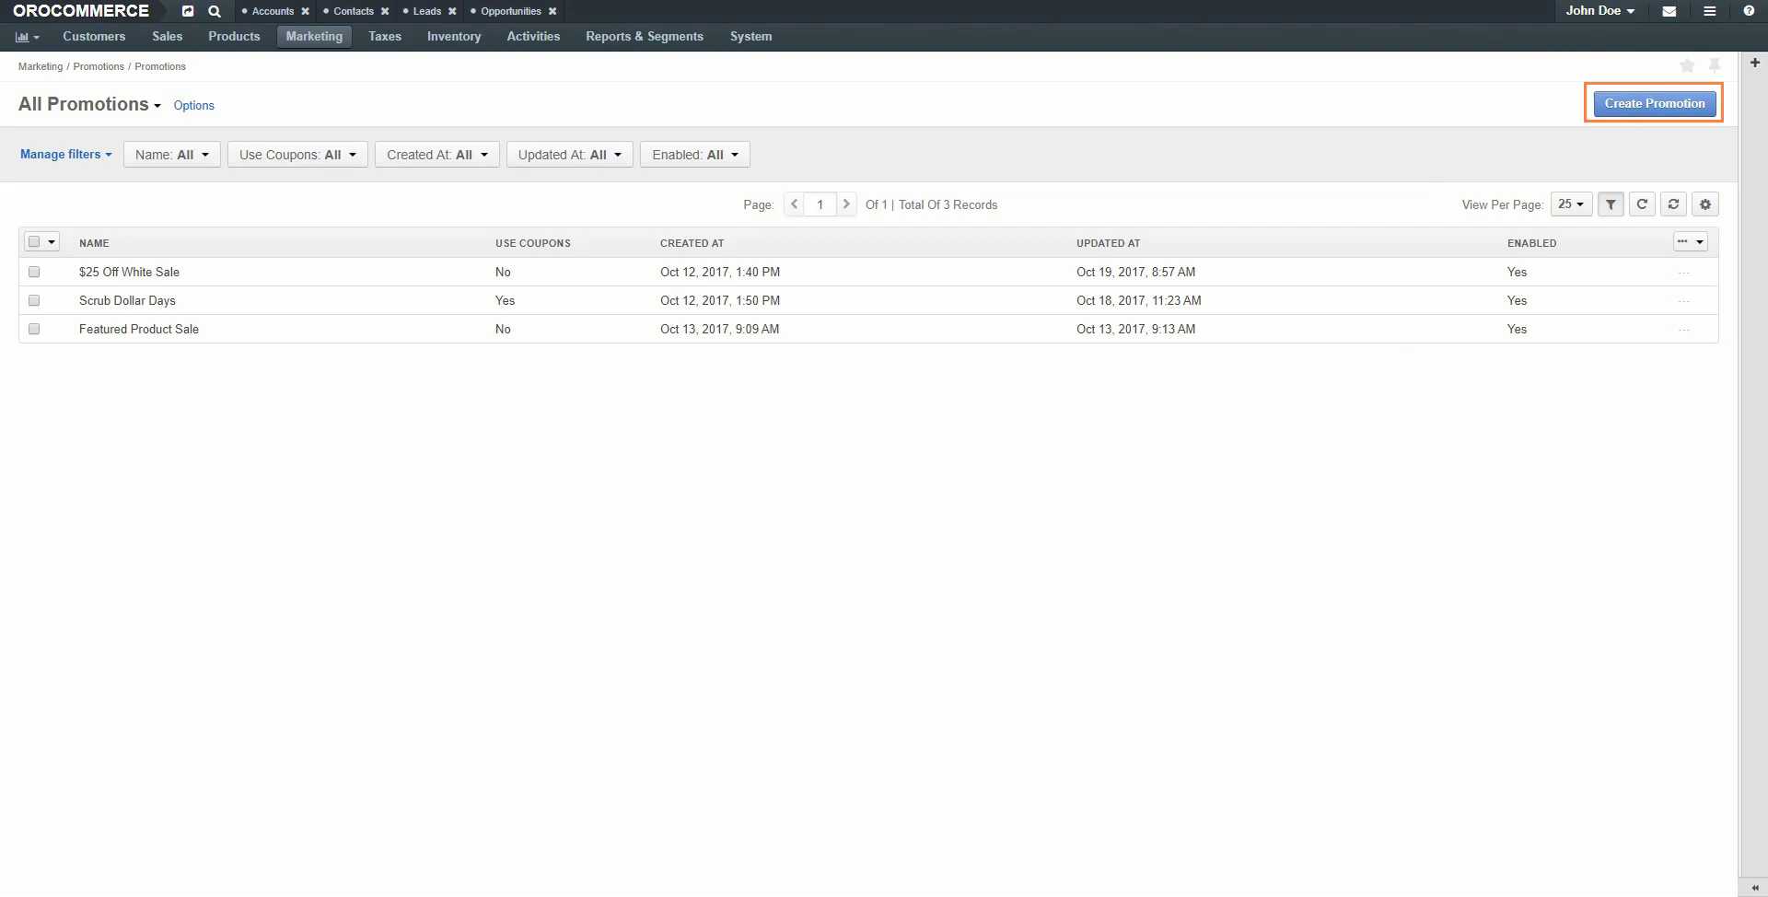
Step: Create a new promotion named FREESHIP with sort order 4 and mark it Enabled
left_click(1654, 104)
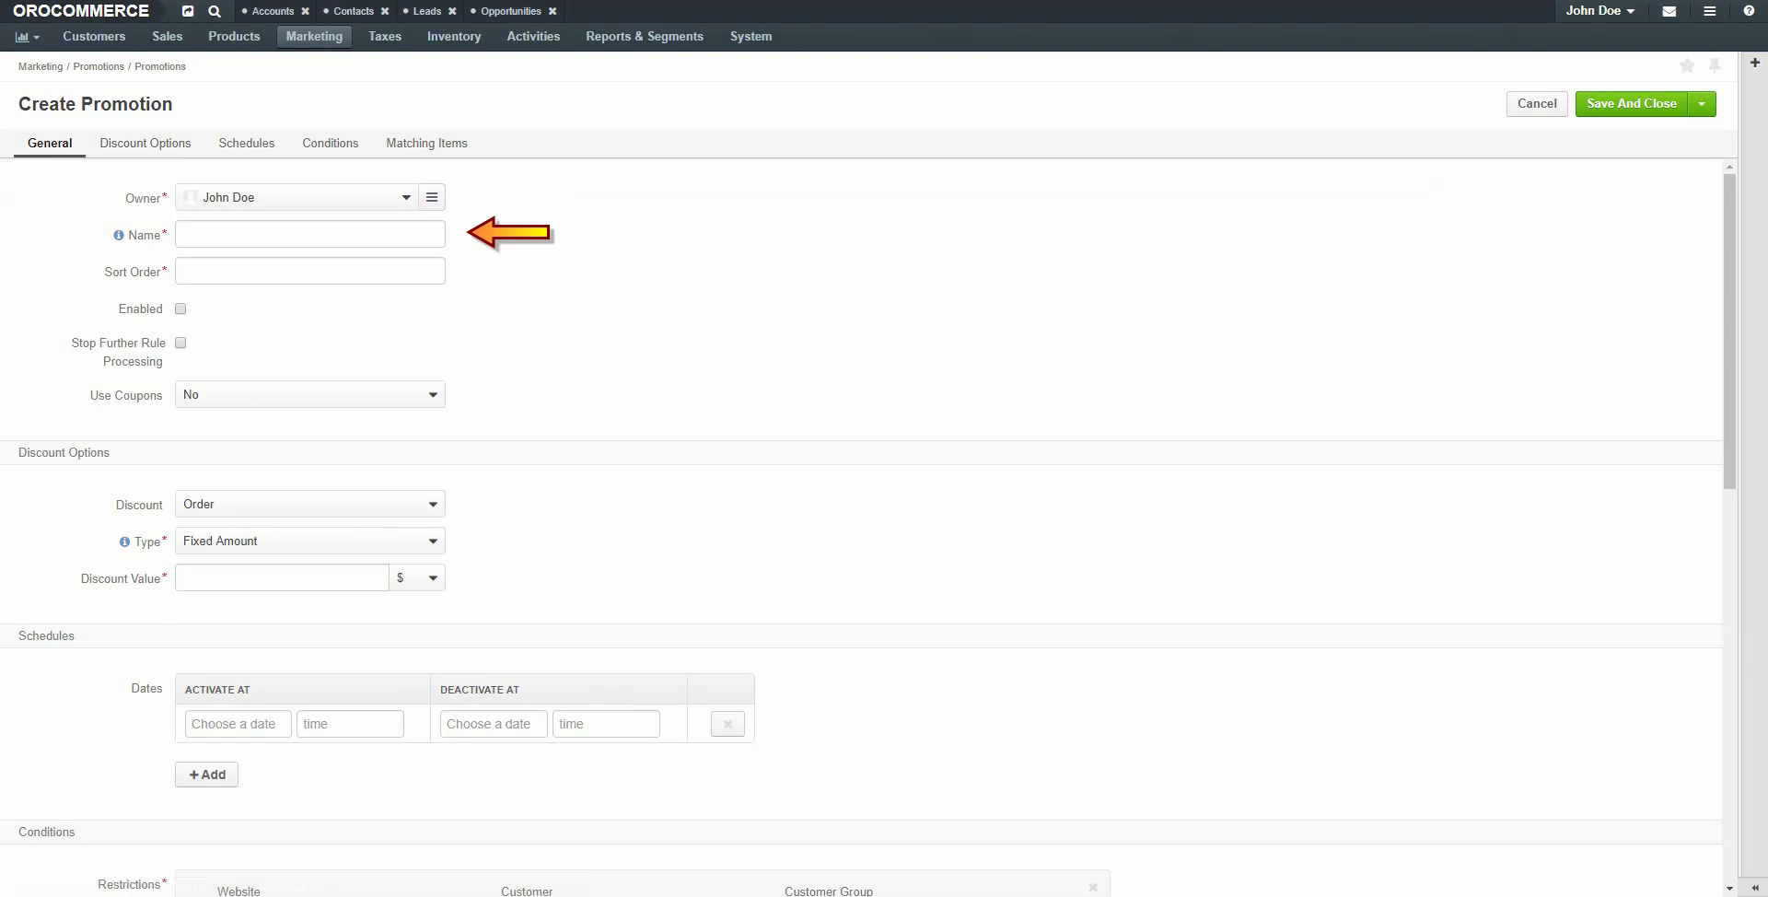
type("FREESHIP")
key("Tab")
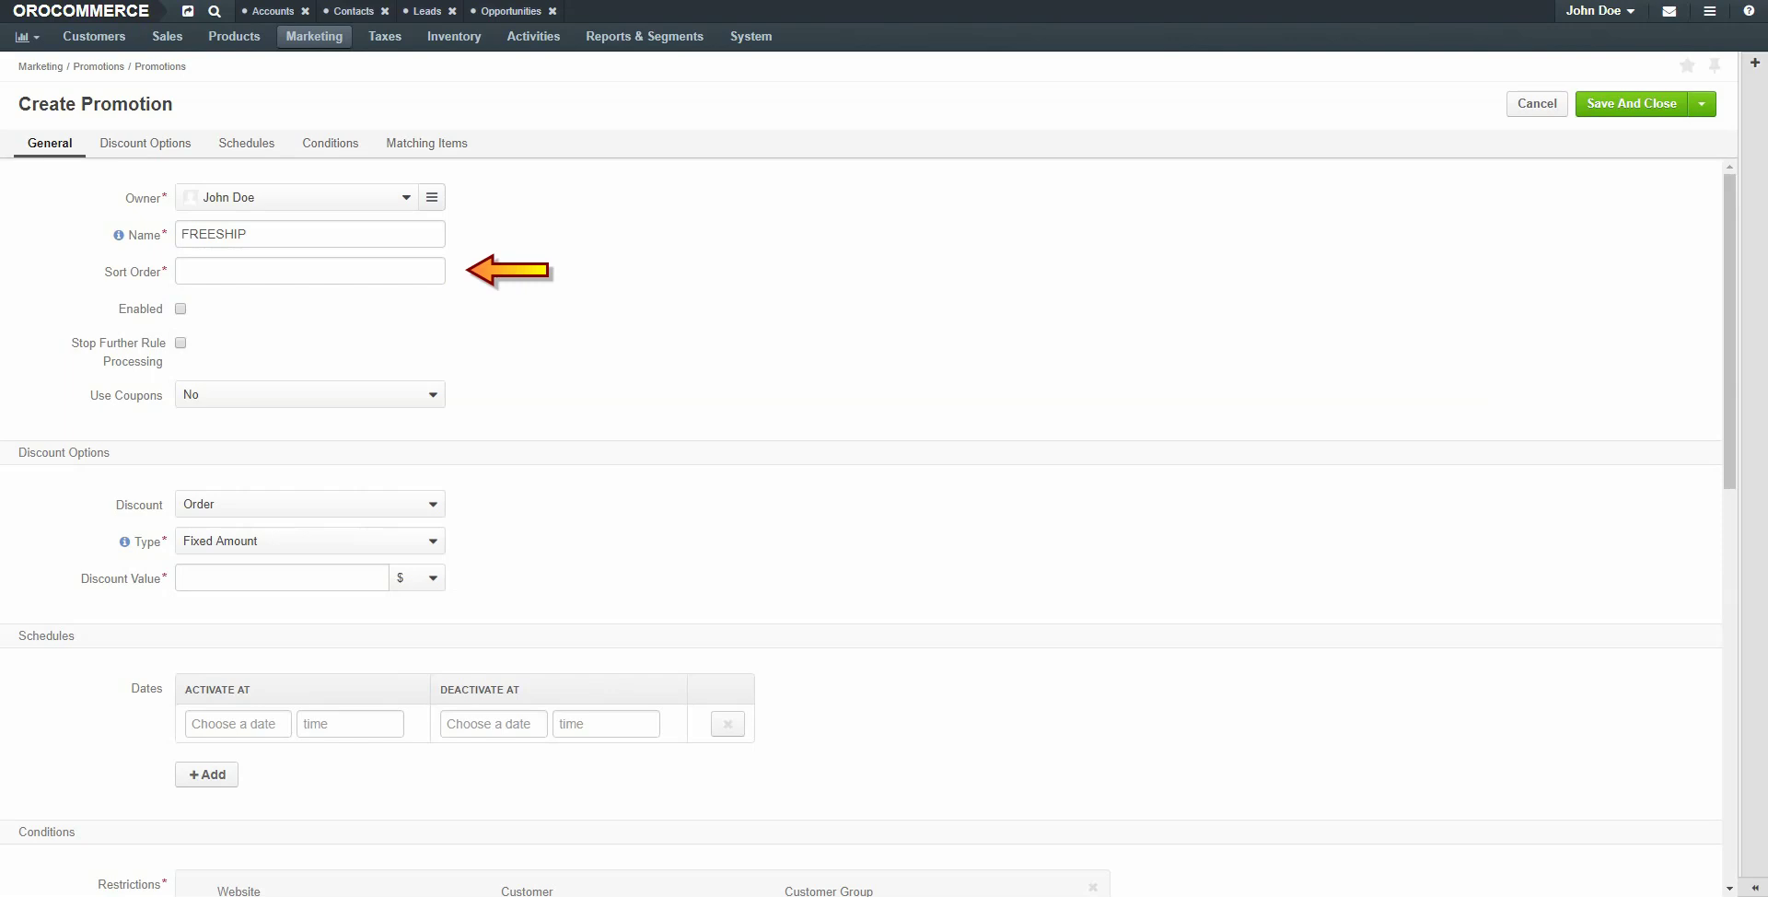
left_click(340, 279)
type("4")
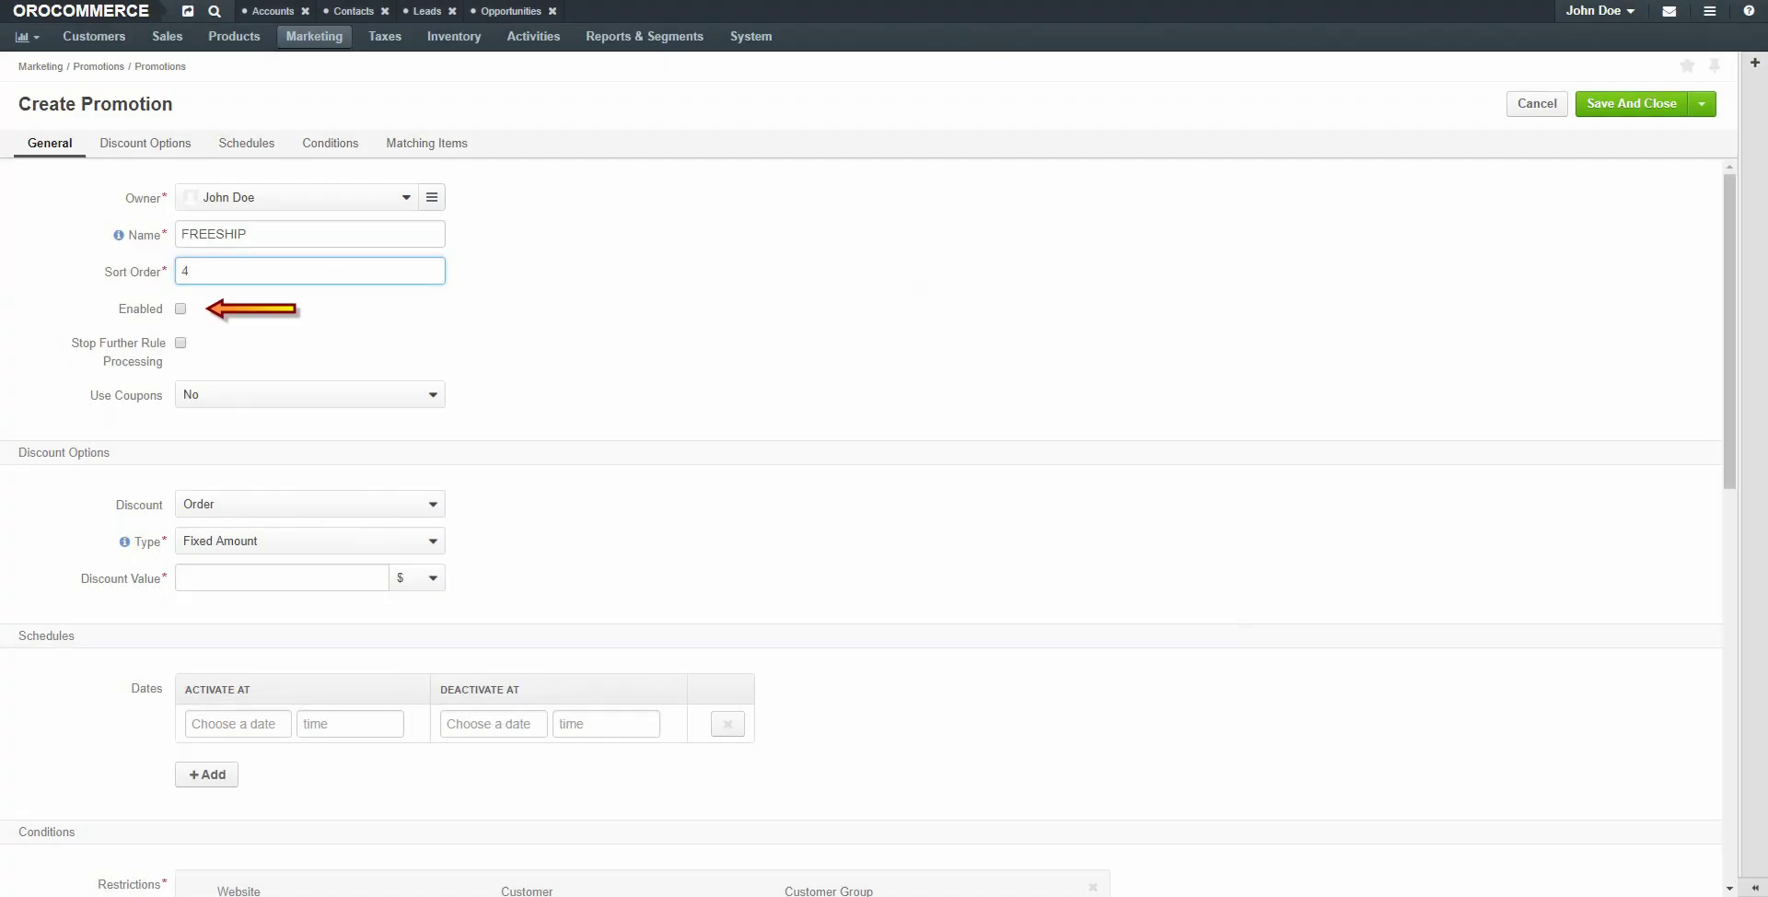
left_click(181, 308)
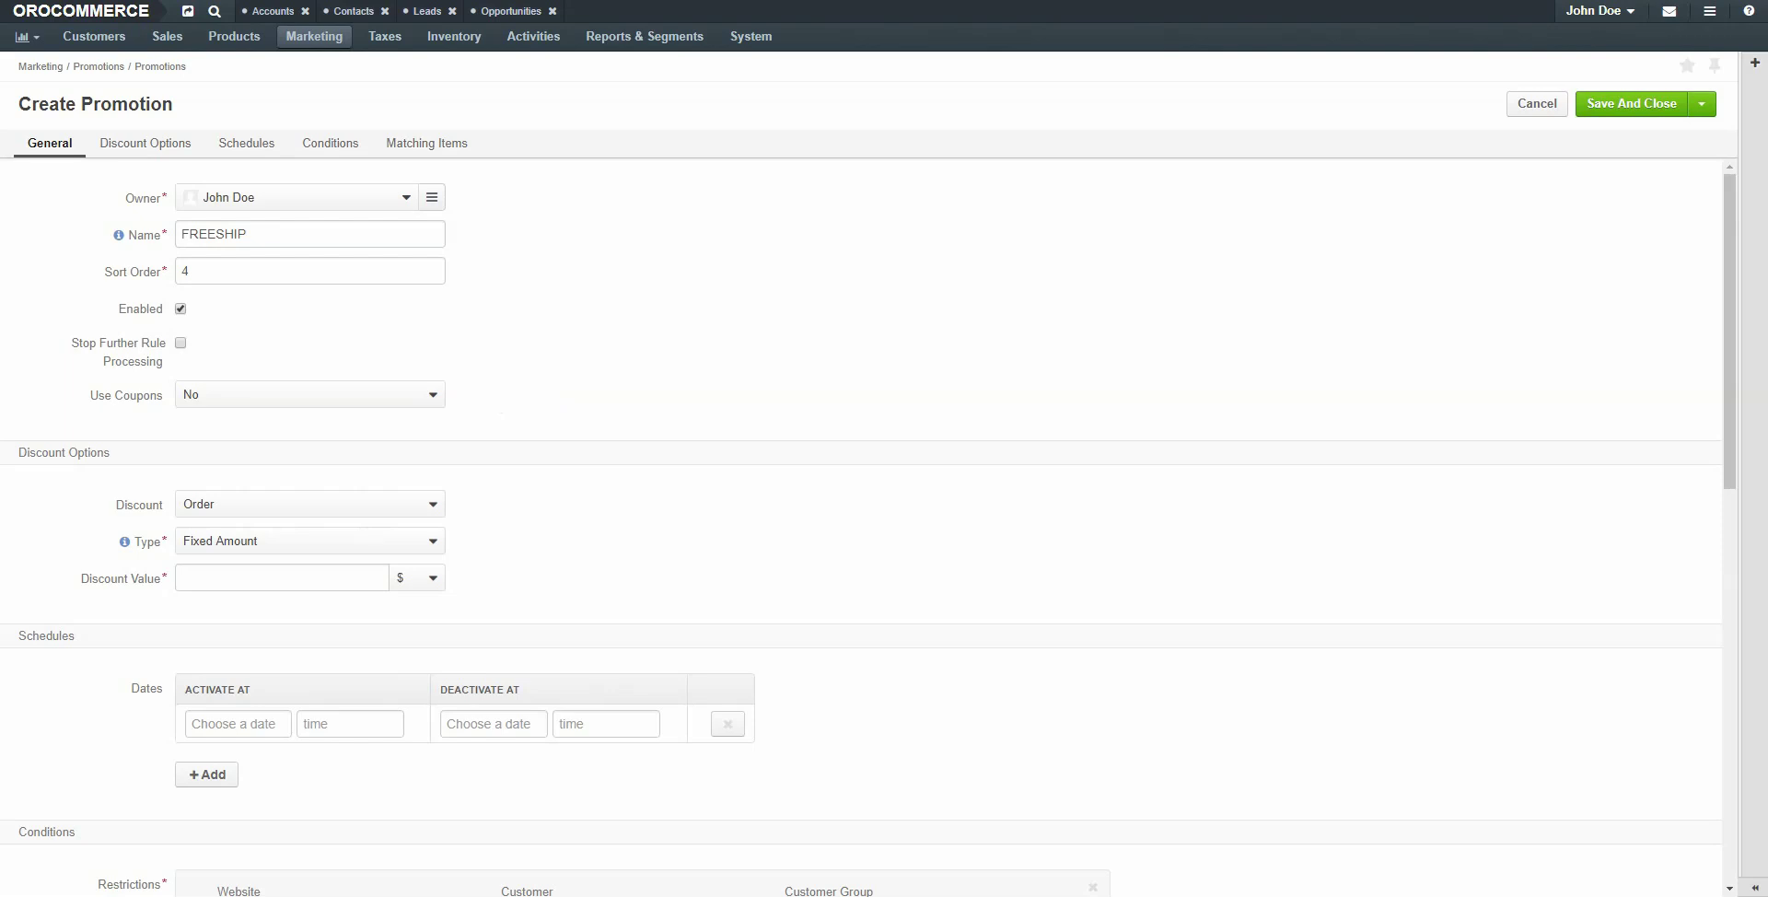
left_click(148, 147)
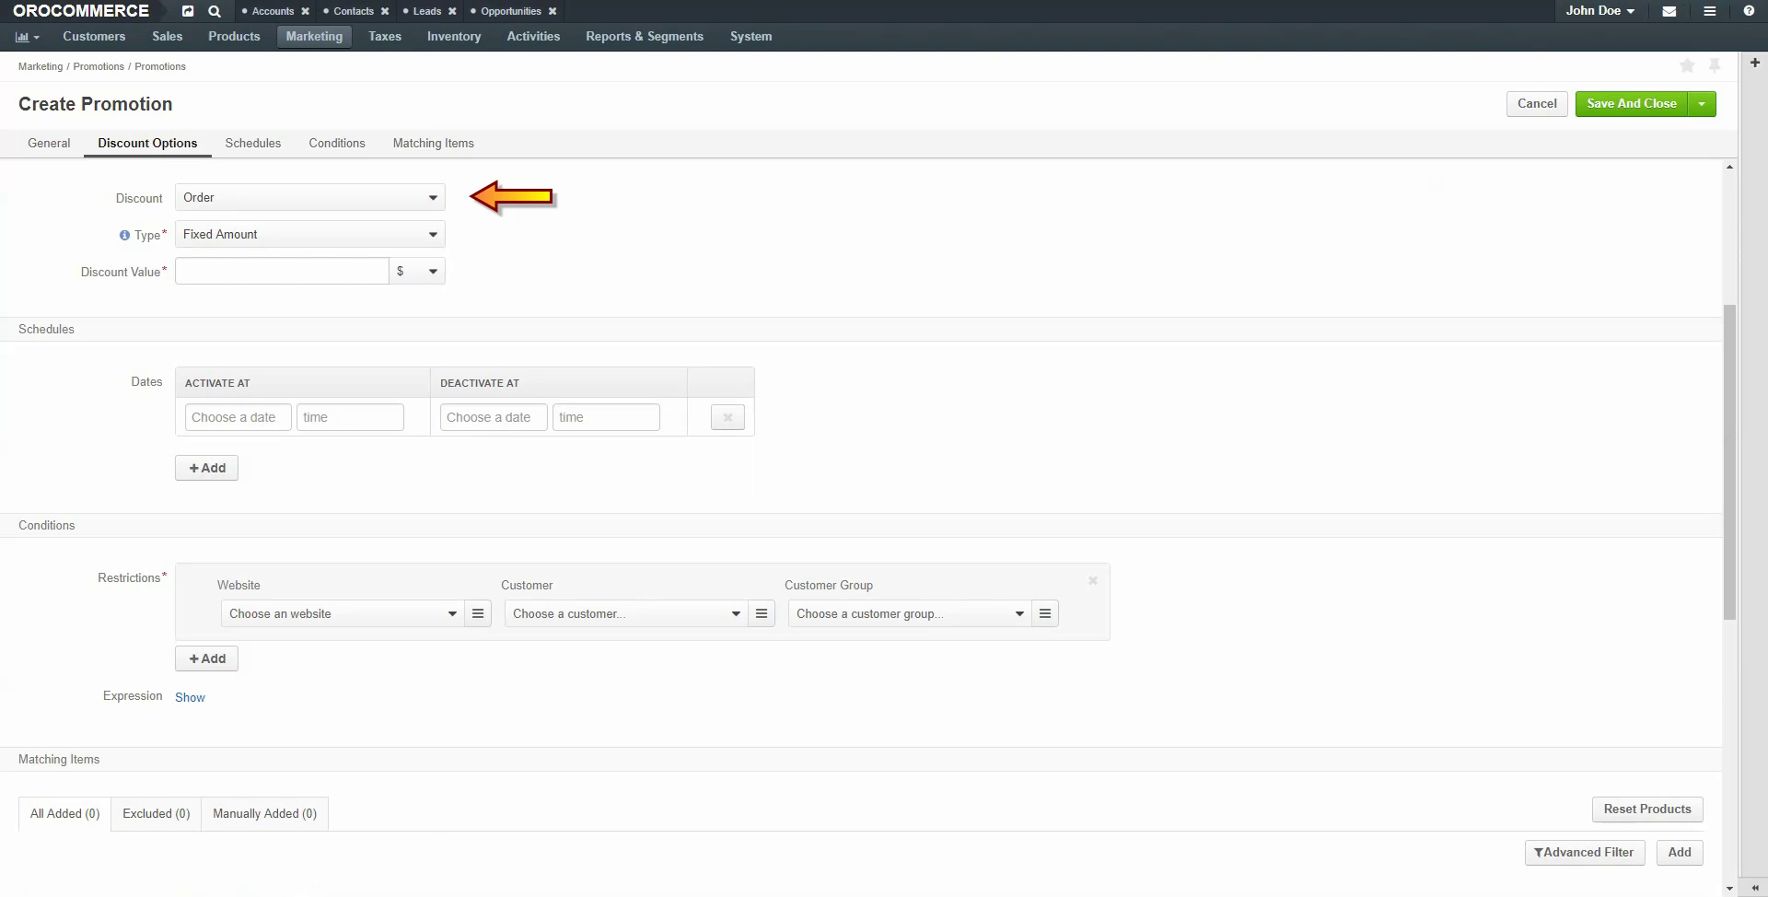
Step: Make the discount a 10.00 $ fixed amount on Shipping for the Flat Rate method
left_click(348, 196)
left_click(347, 261)
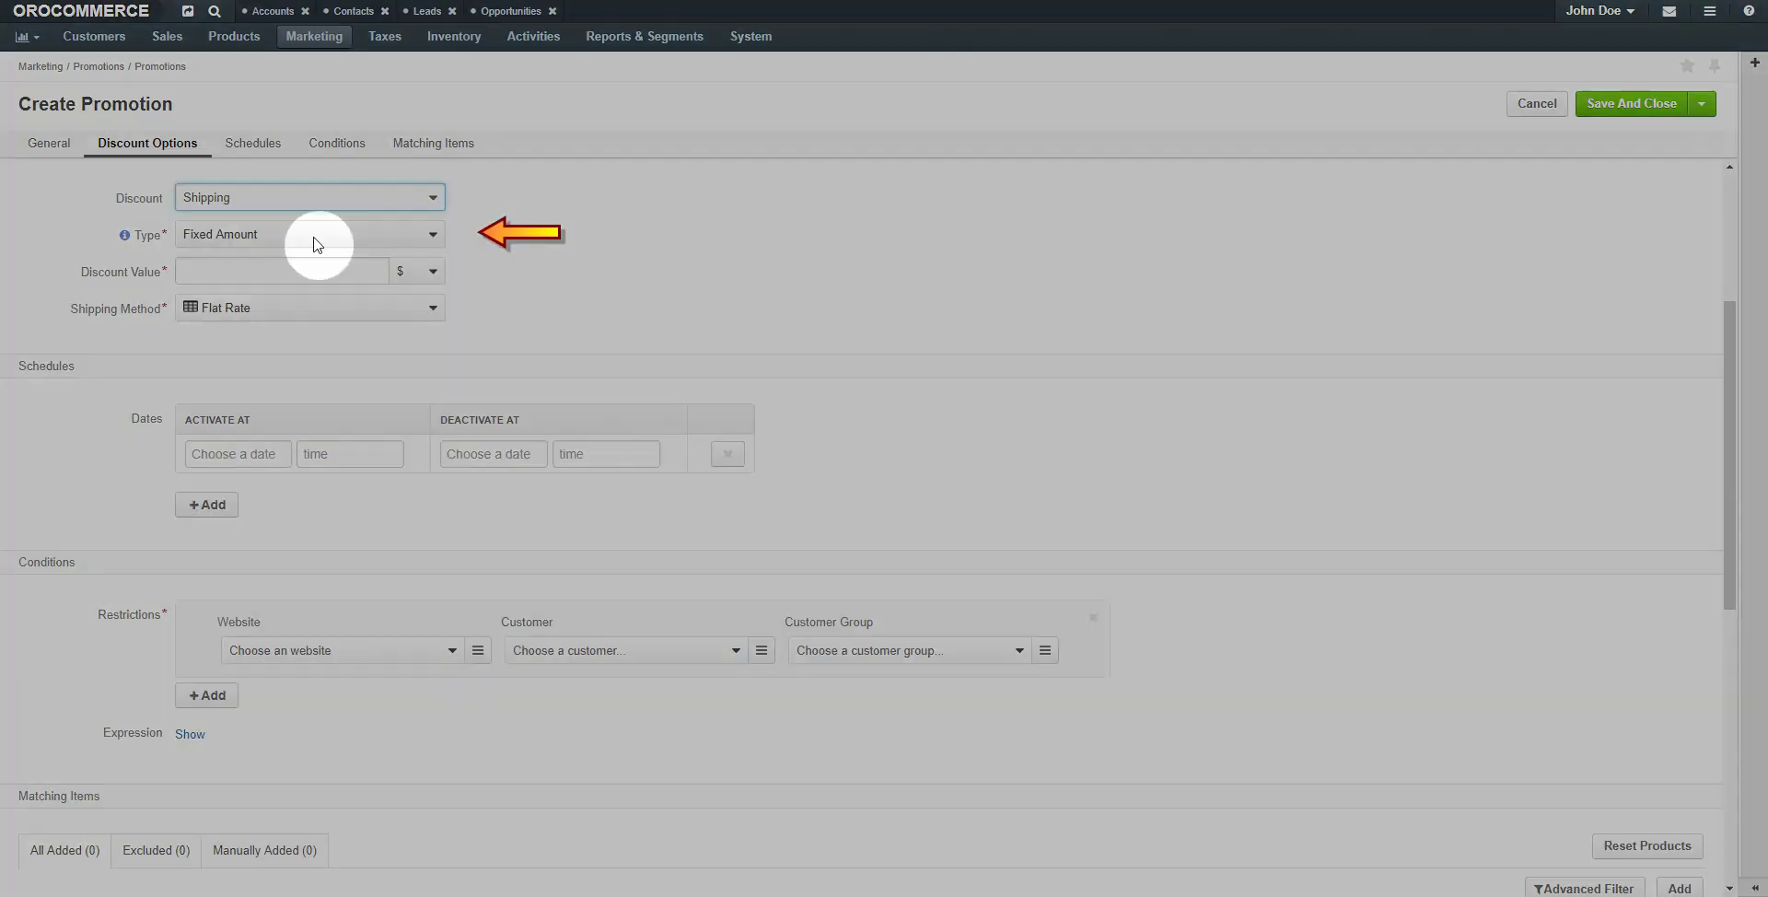
left_click(313, 235)
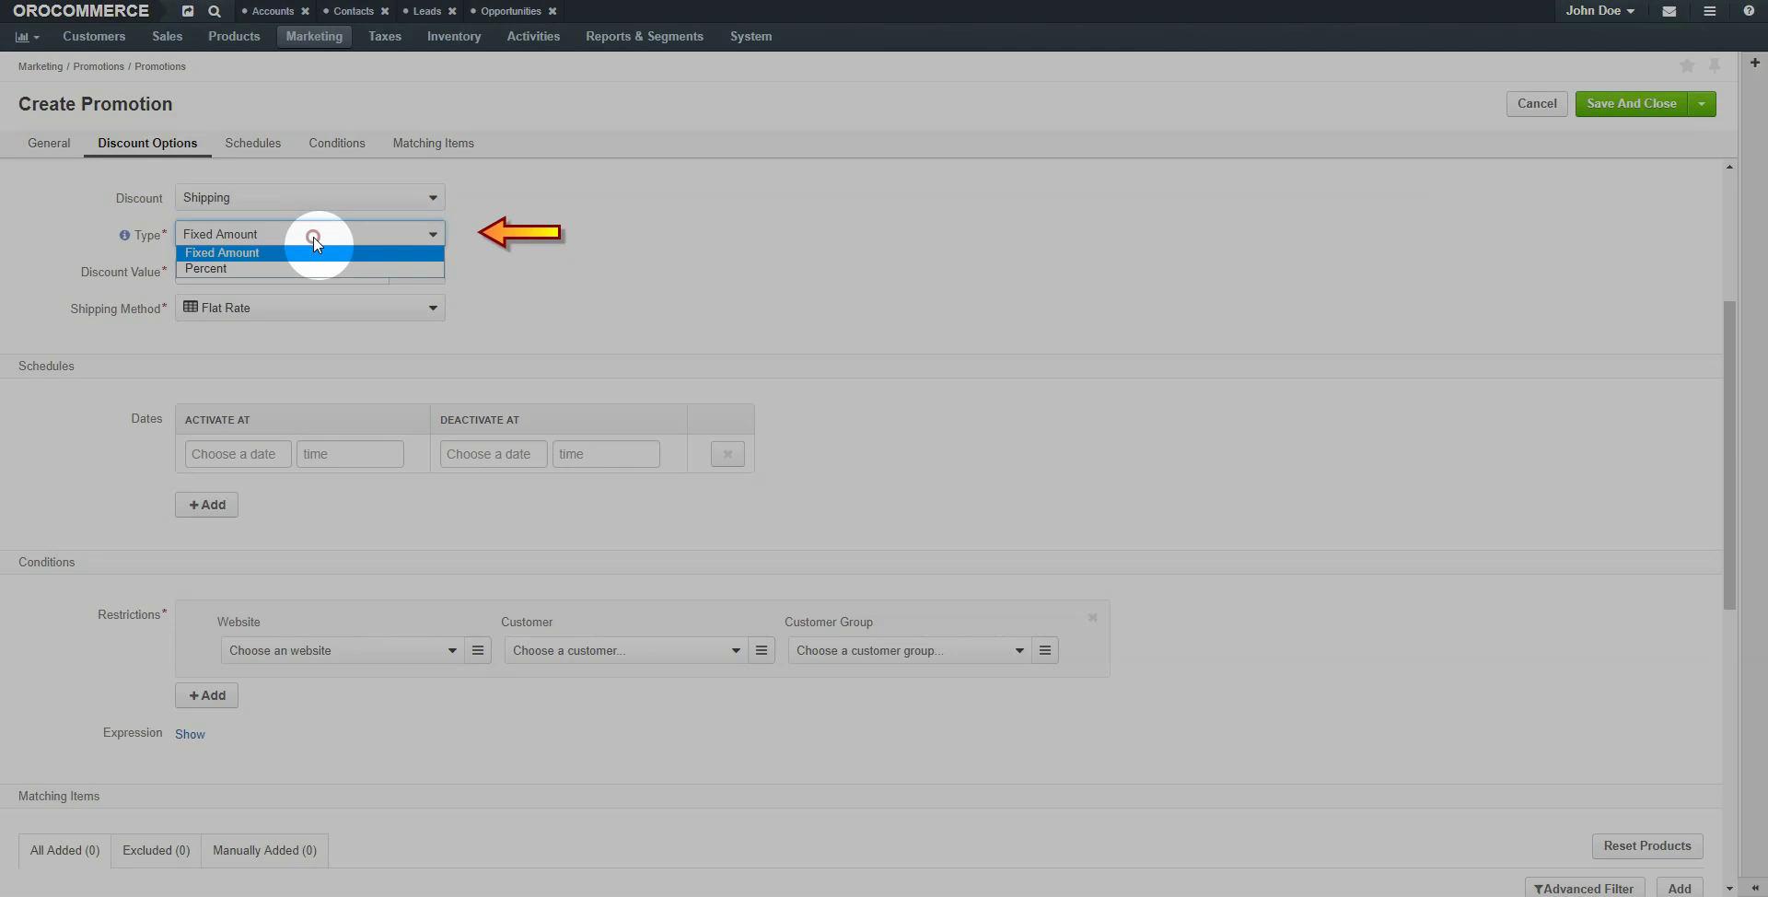
left_click(313, 250)
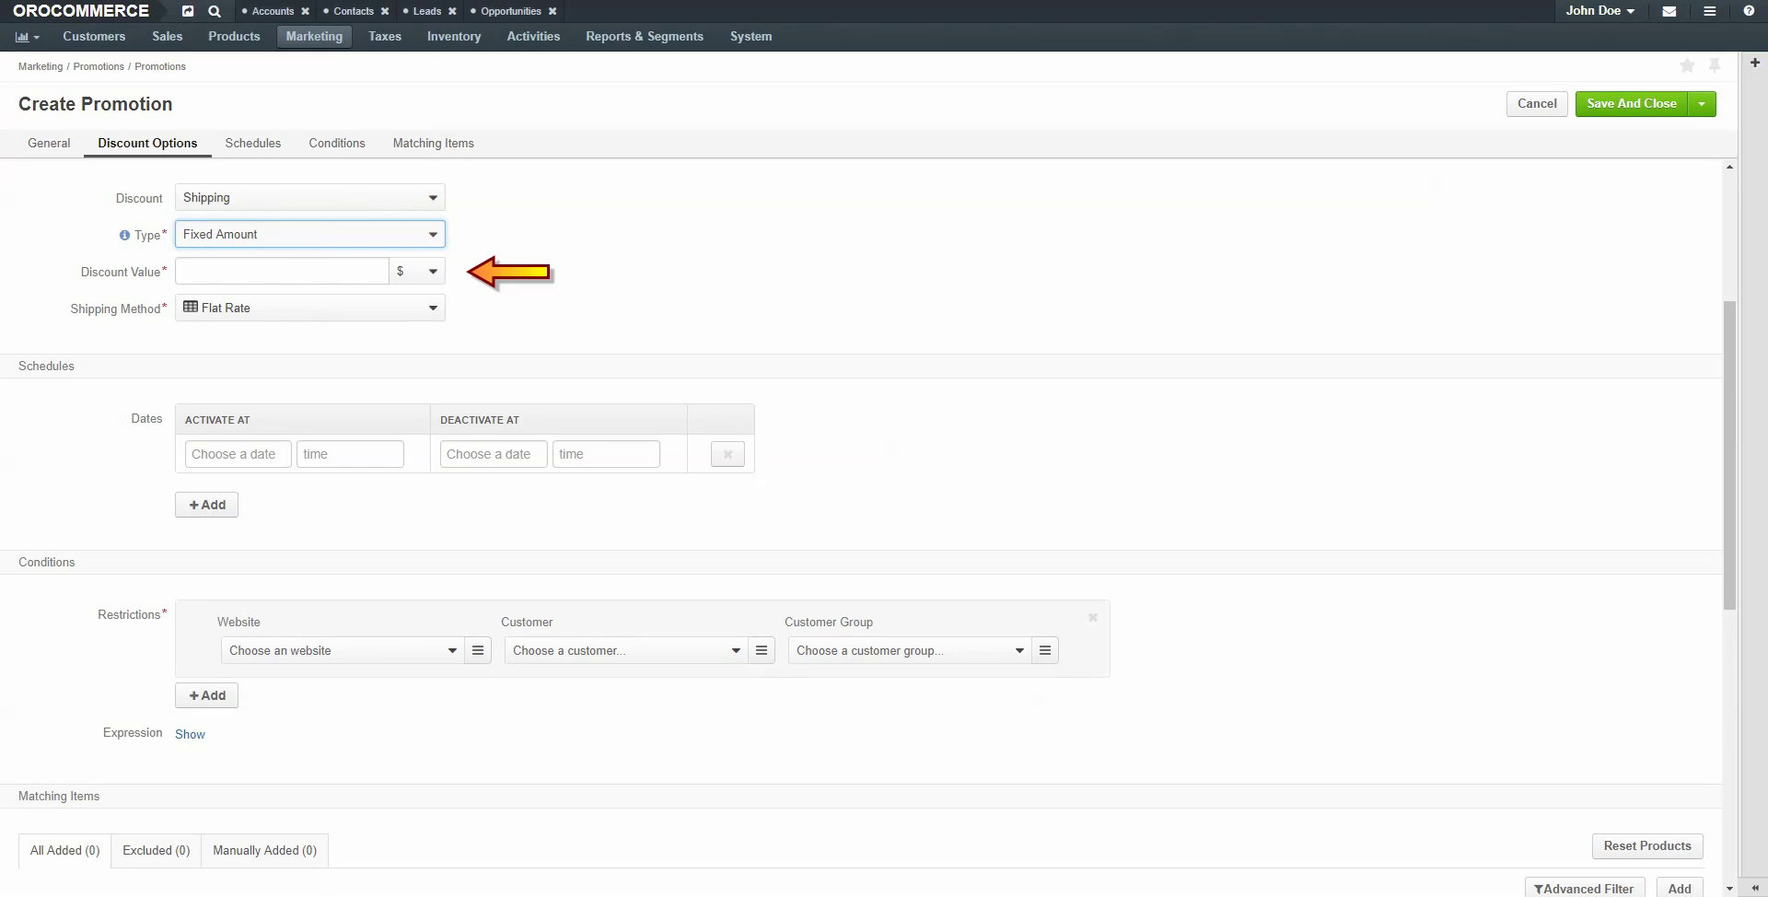
left_click(296, 267)
type(".00")
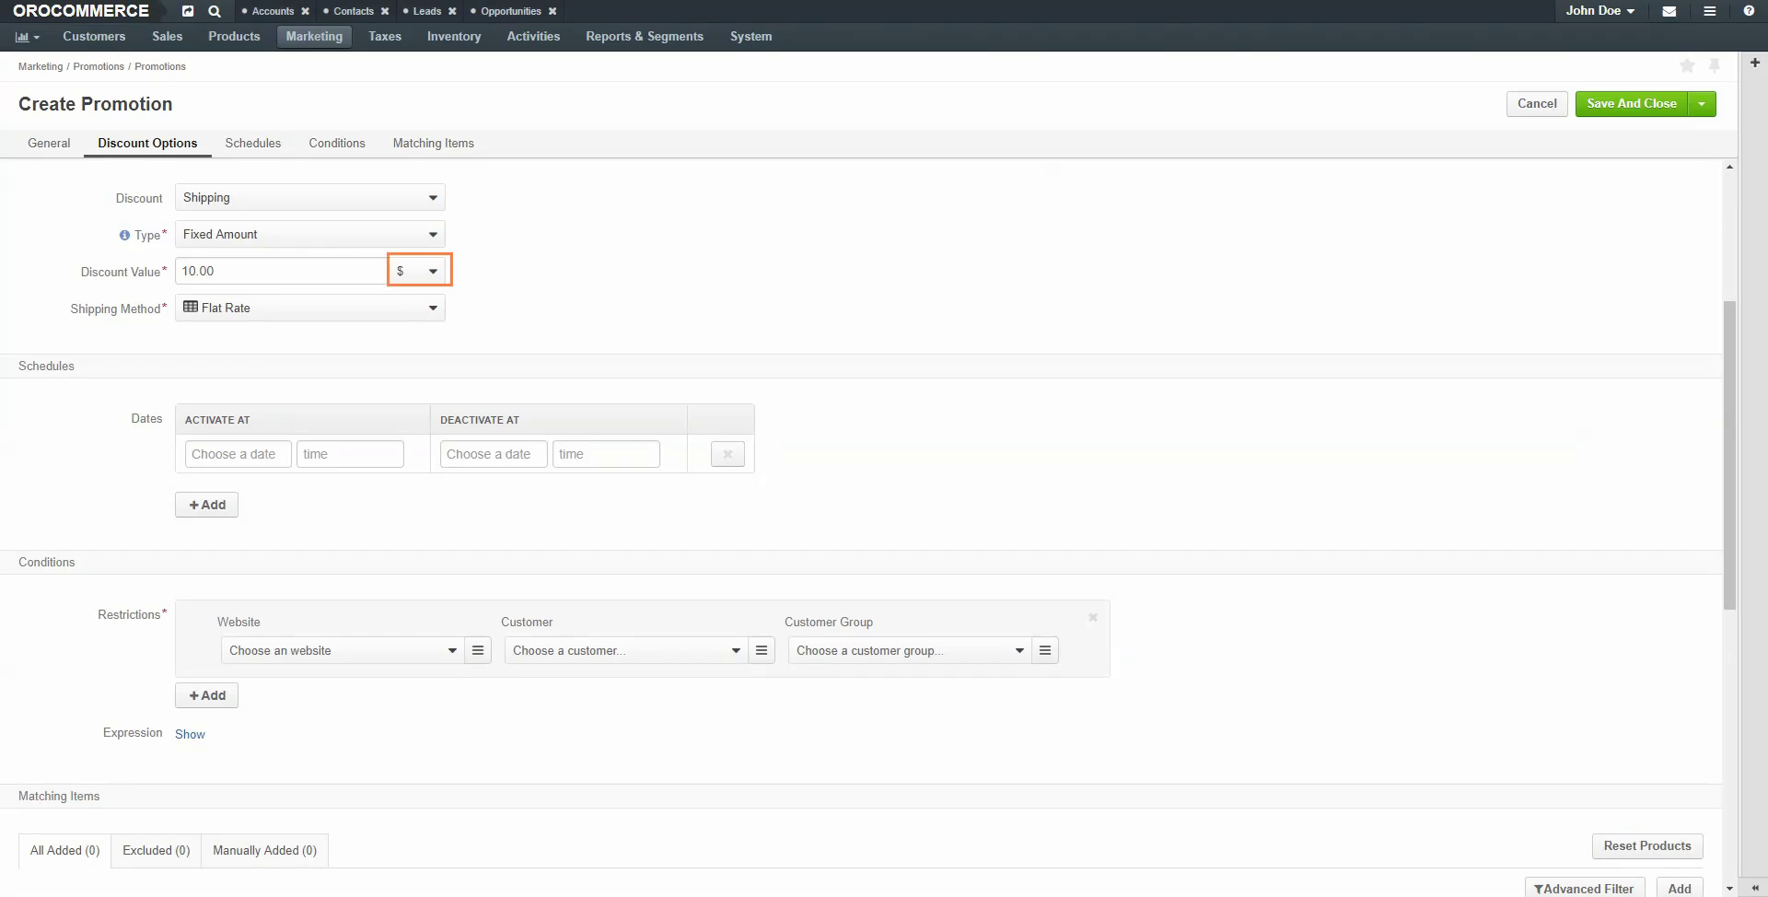
left_click(430, 272)
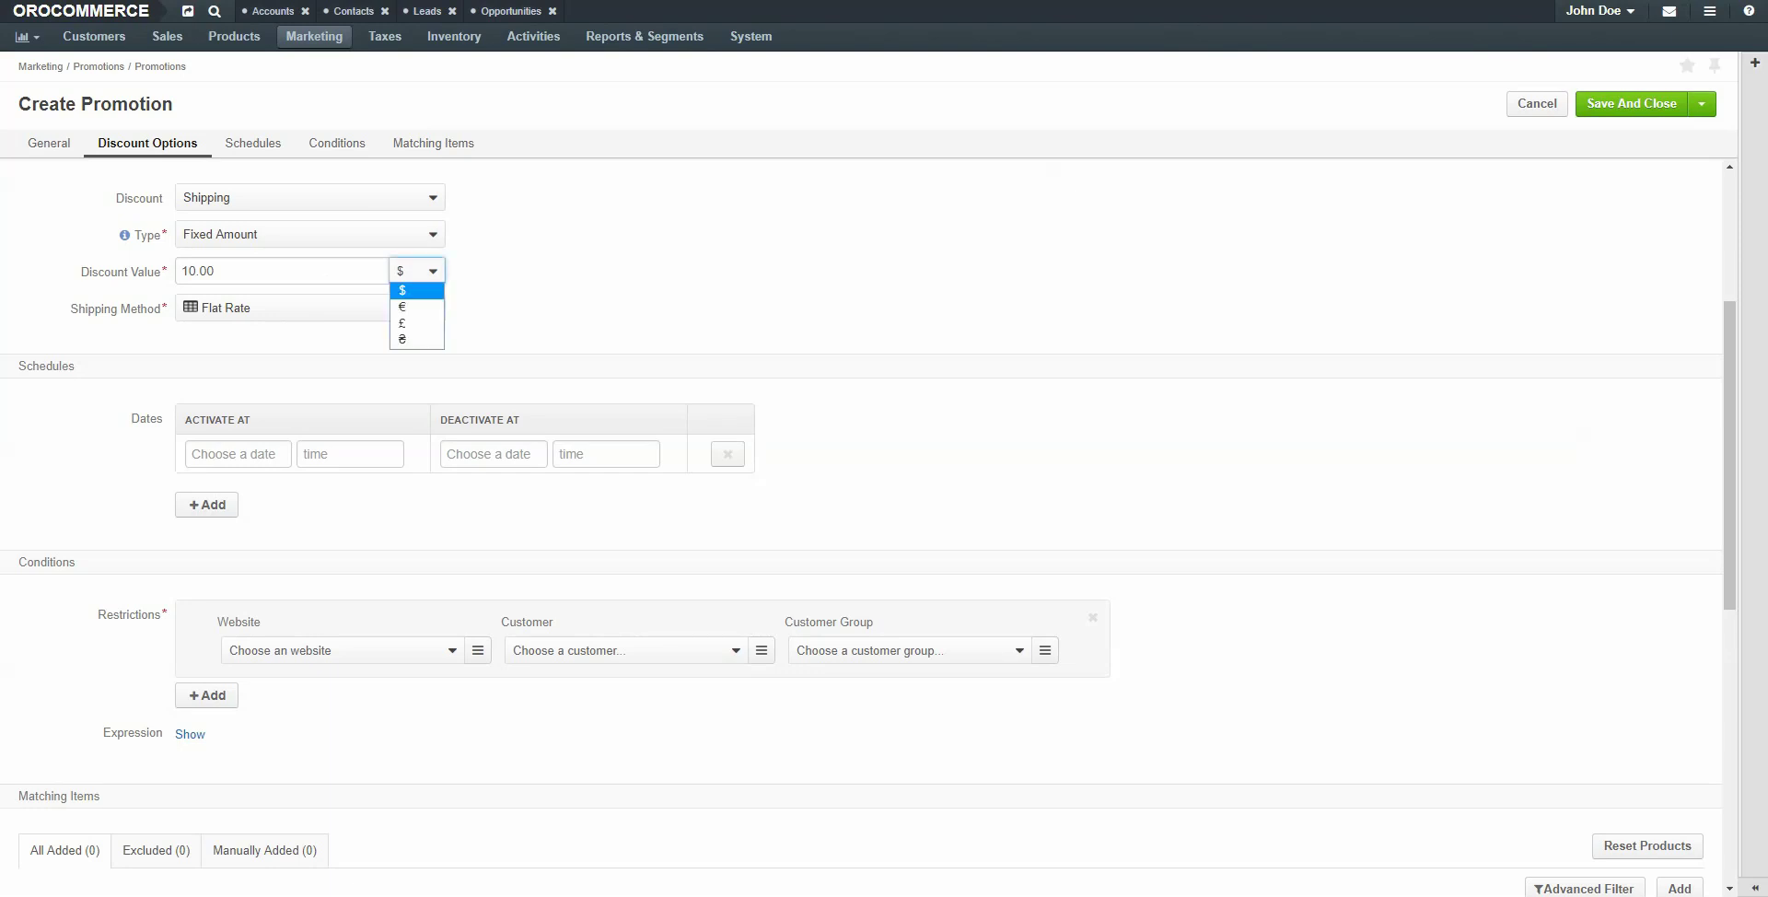
left_click(430, 274)
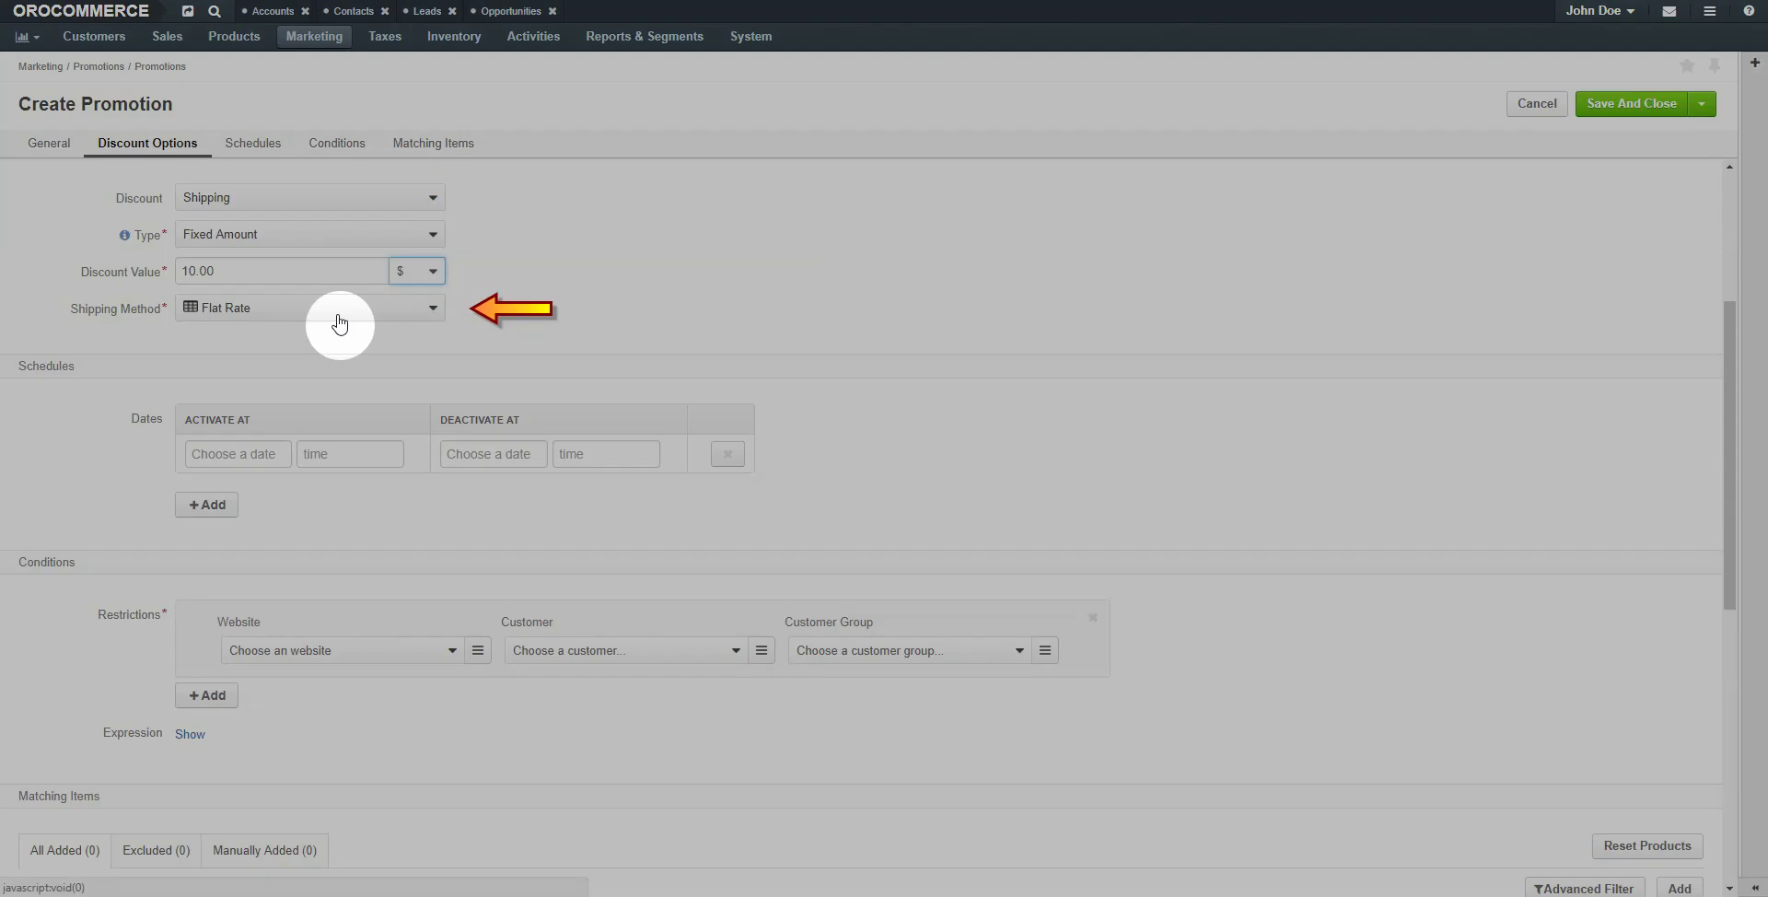
left_click(337, 314)
left_click(341, 322)
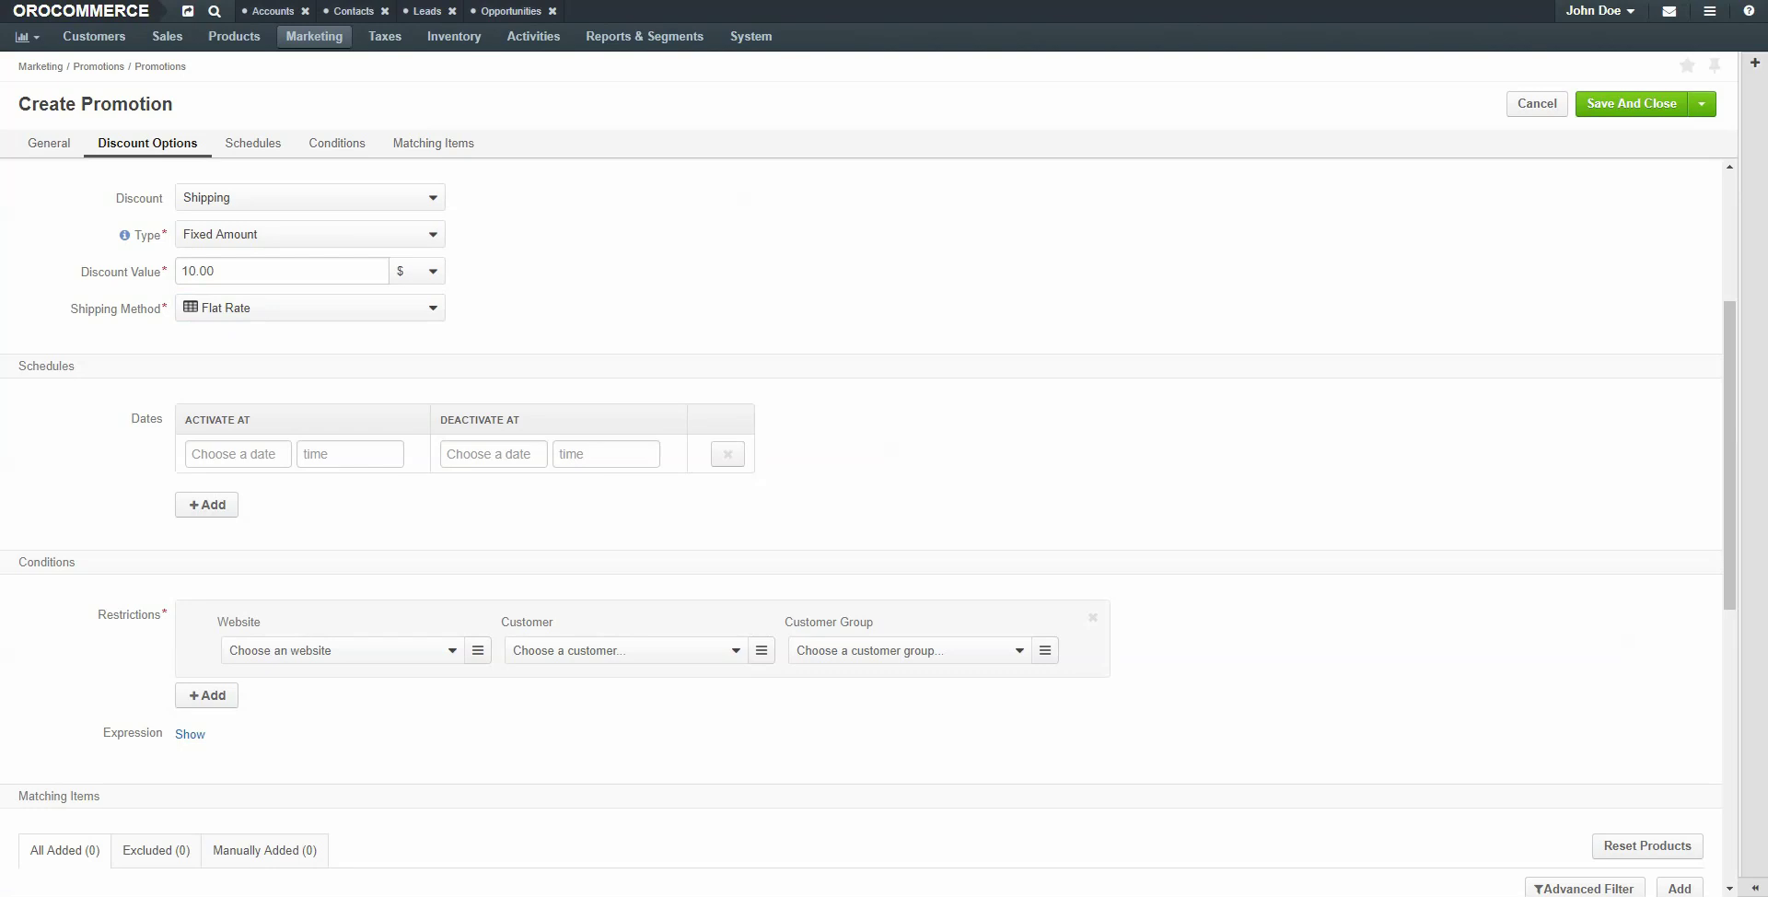
left_click(250, 144)
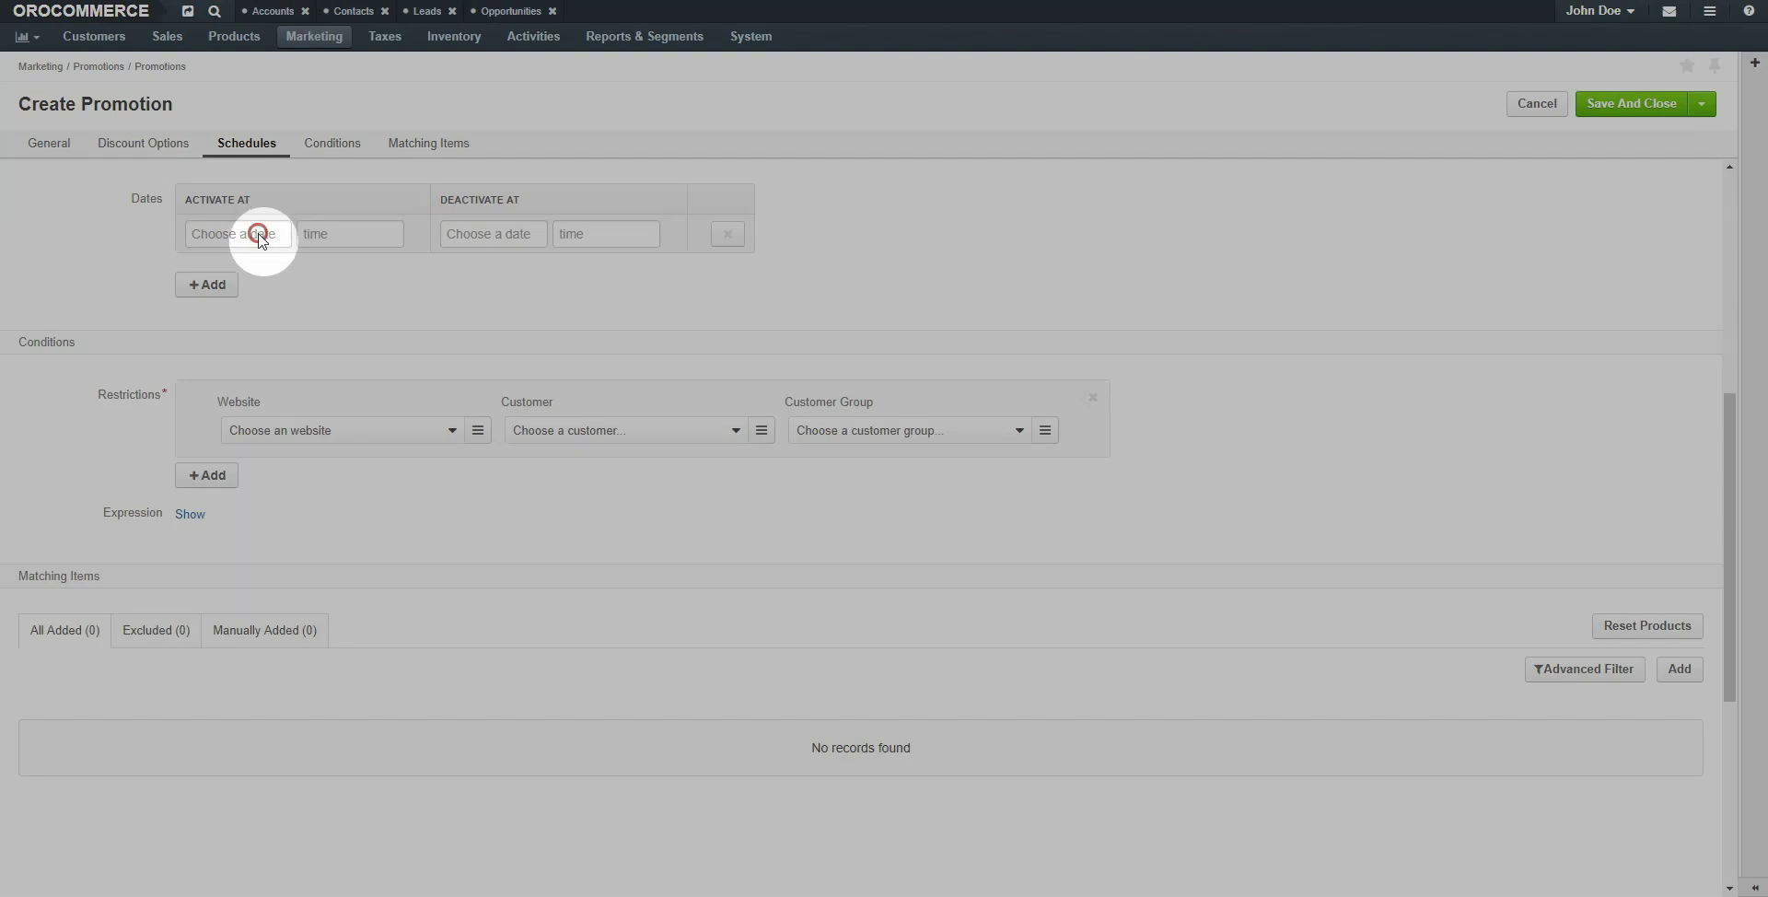
Step: Set Activate At to Oct 1, 2017 and Deactivate At to Oct 31, 2017
left_click(257, 233)
left_click(205, 339)
left_click(516, 238)
left_click(523, 432)
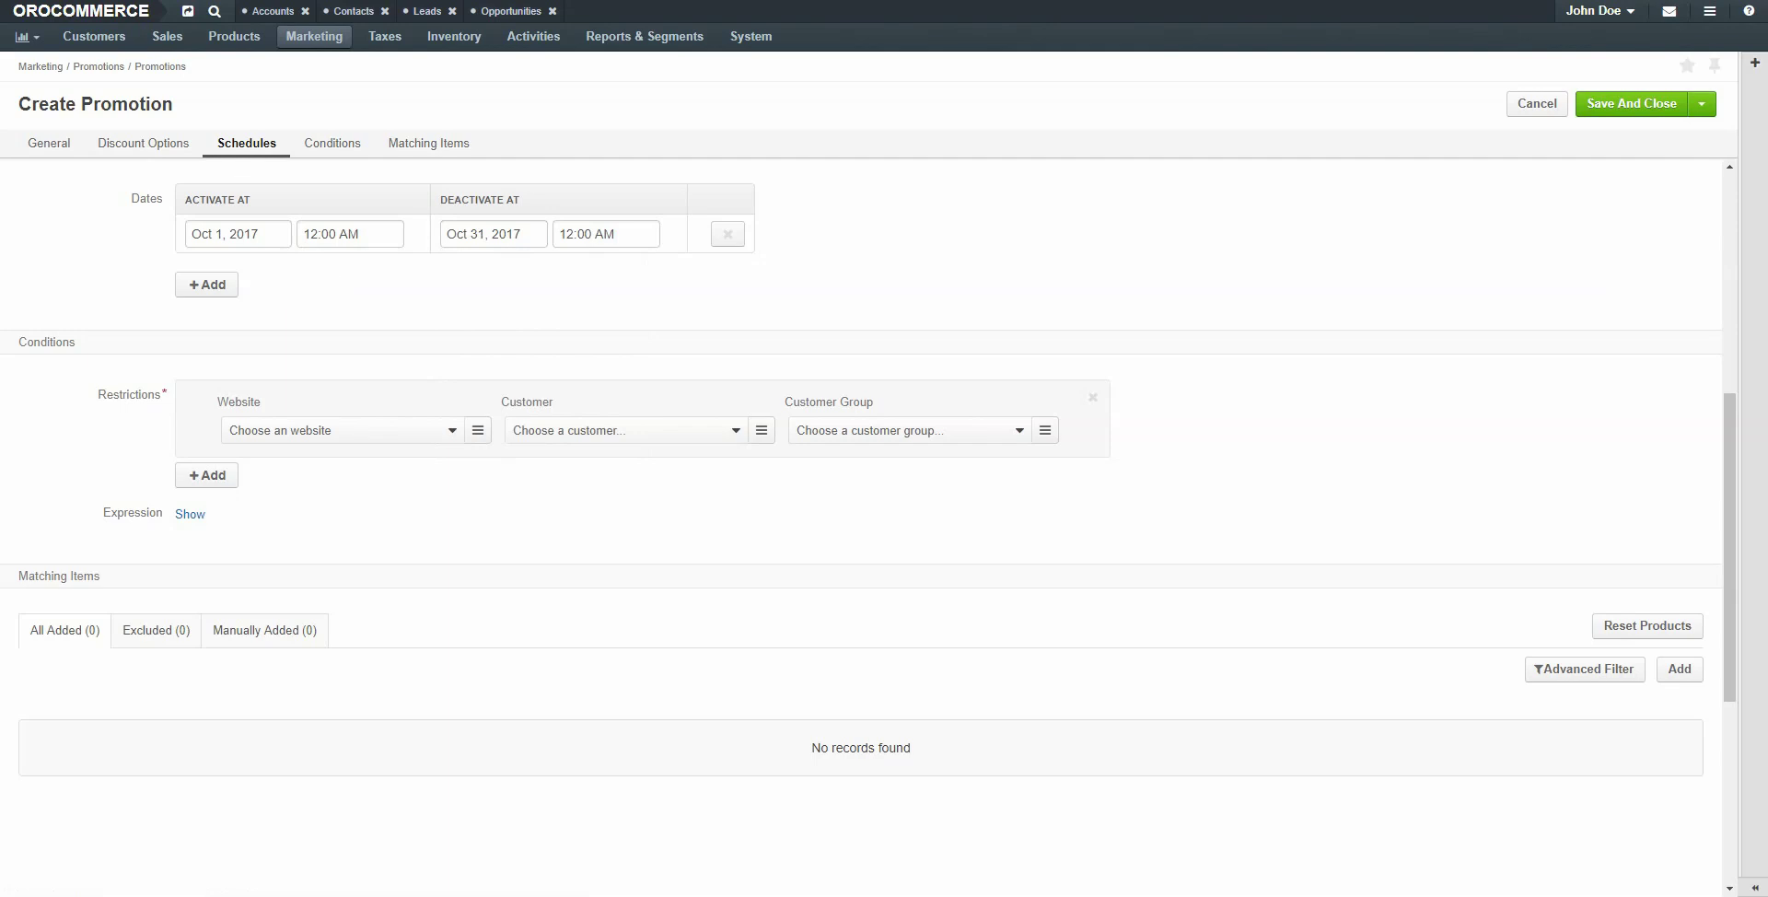
left_click(333, 144)
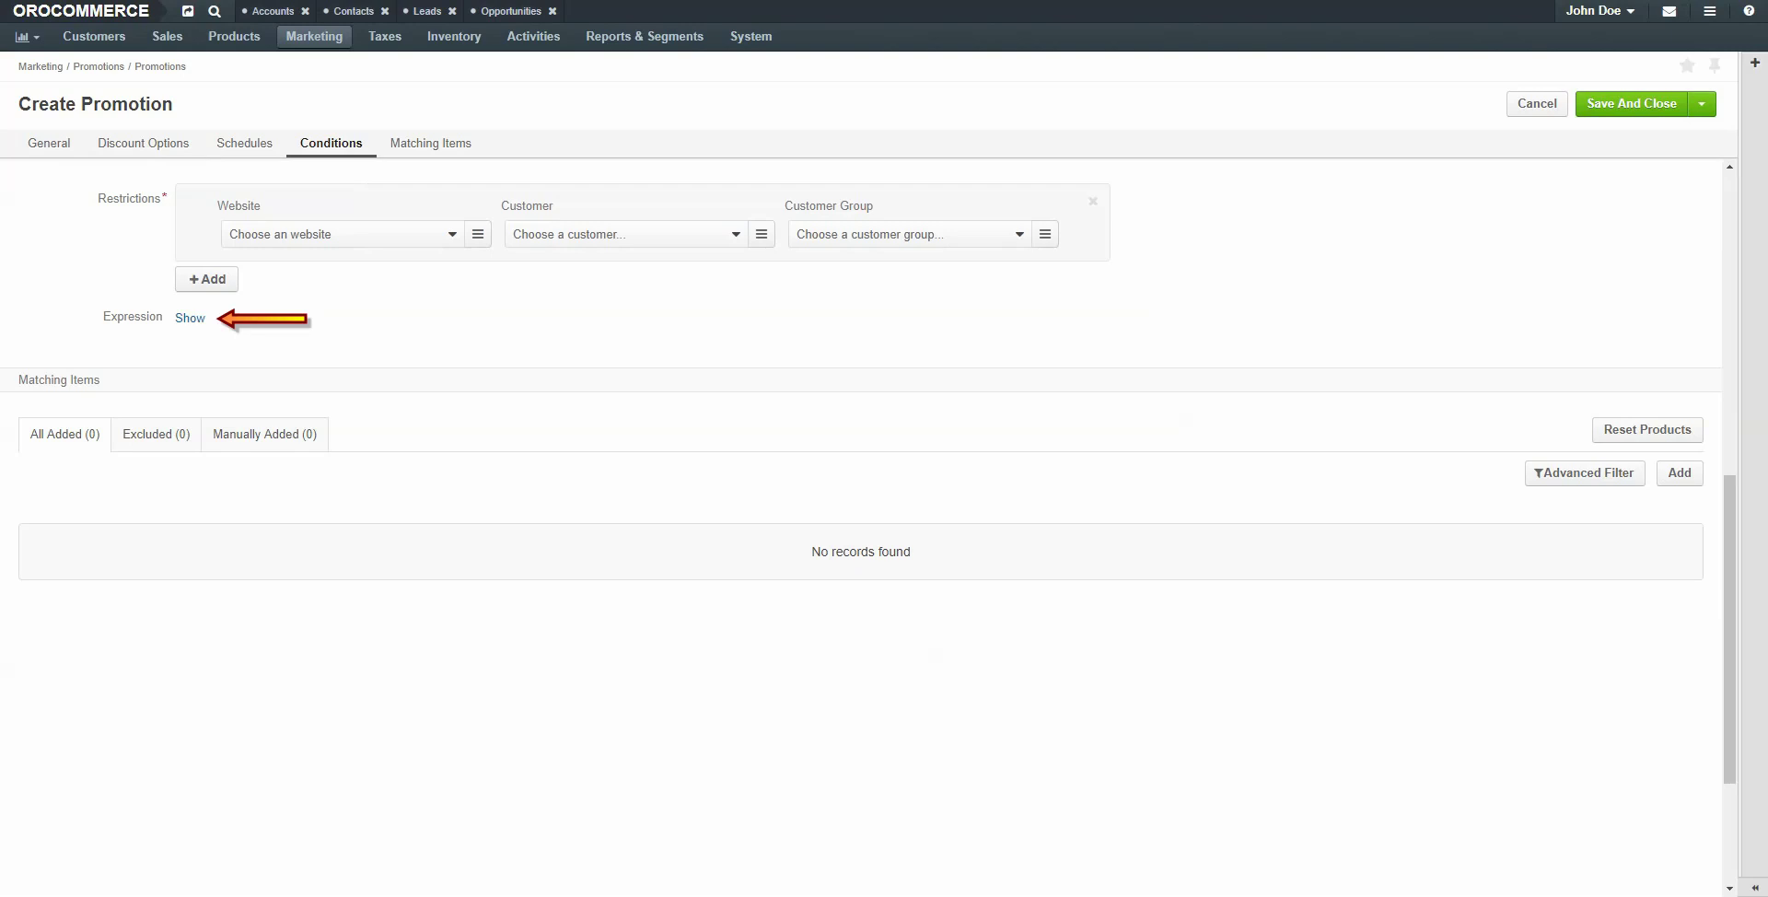
Step: Reveal the empty condition expression and switch to the Matching Items section
left_click(190, 318)
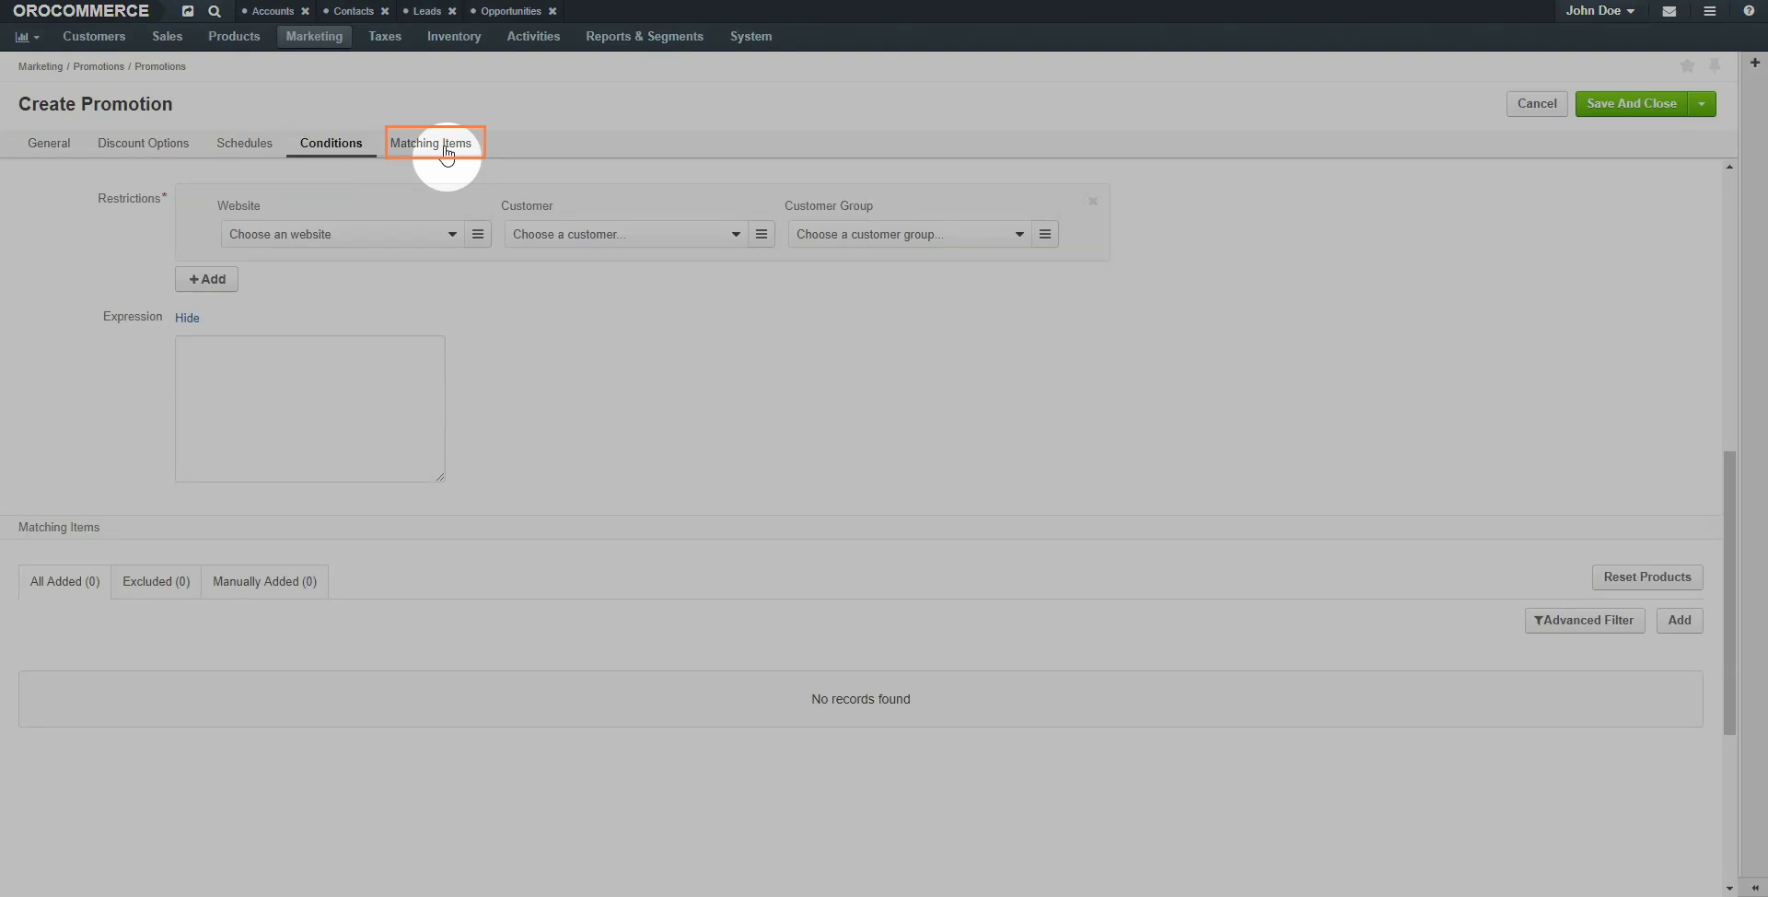
left_click(433, 144)
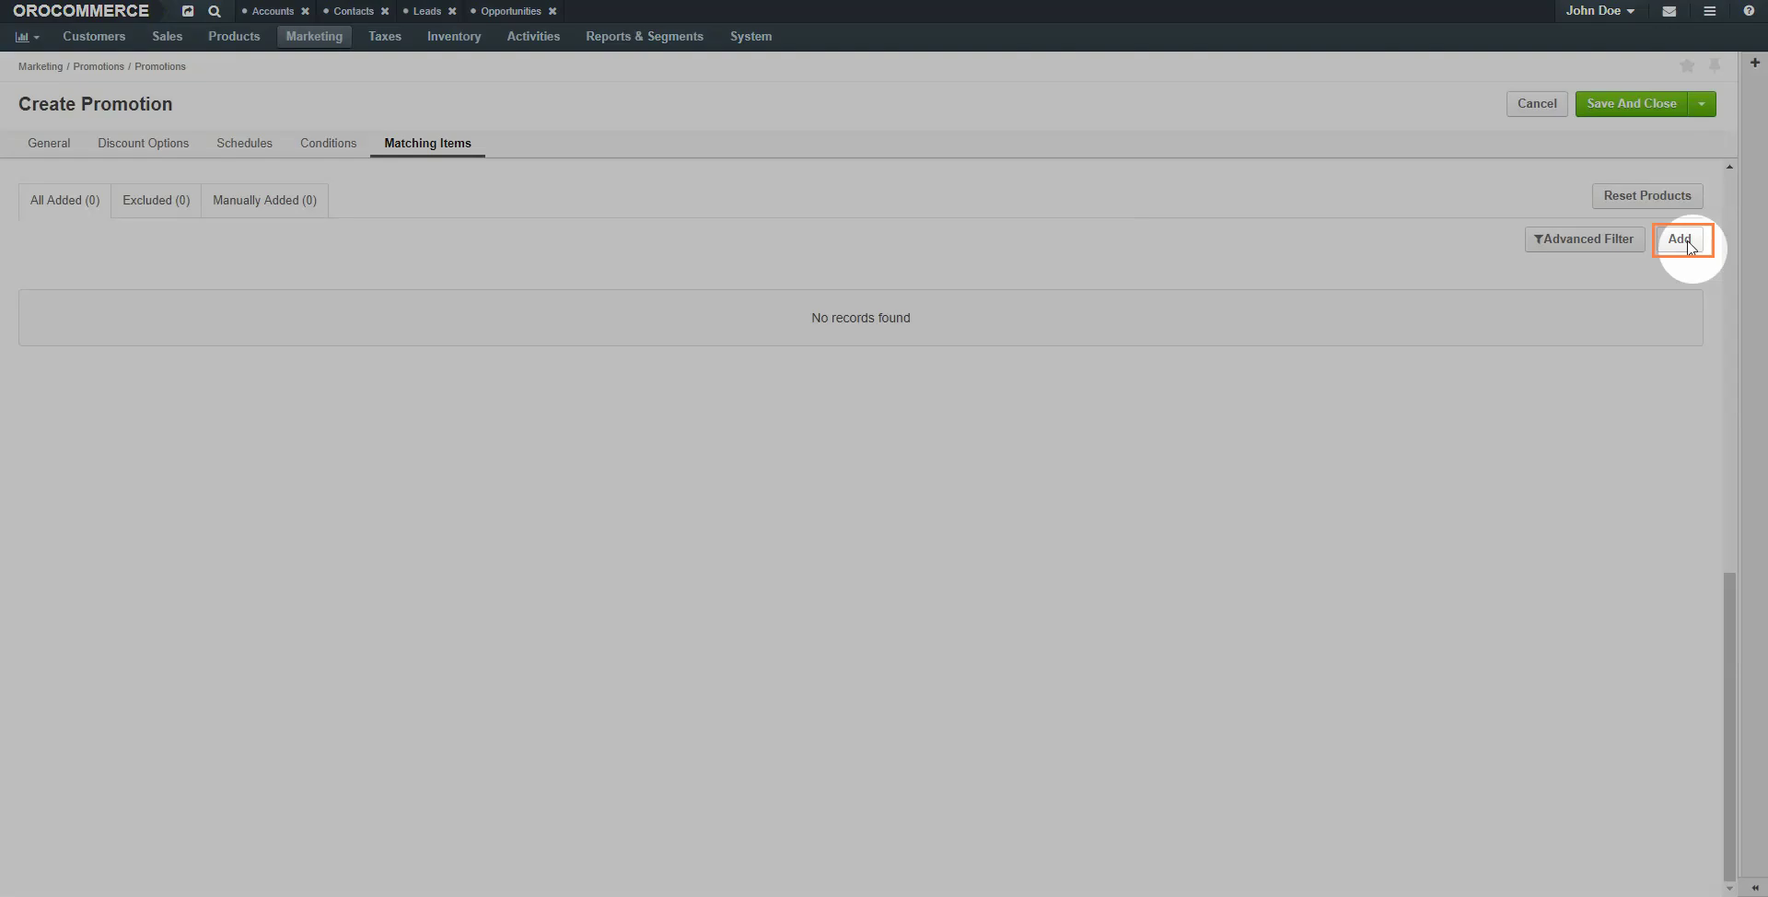
Step: Select all 64 products in the Add Products dialog and add them as matching items
left_click(1679, 239)
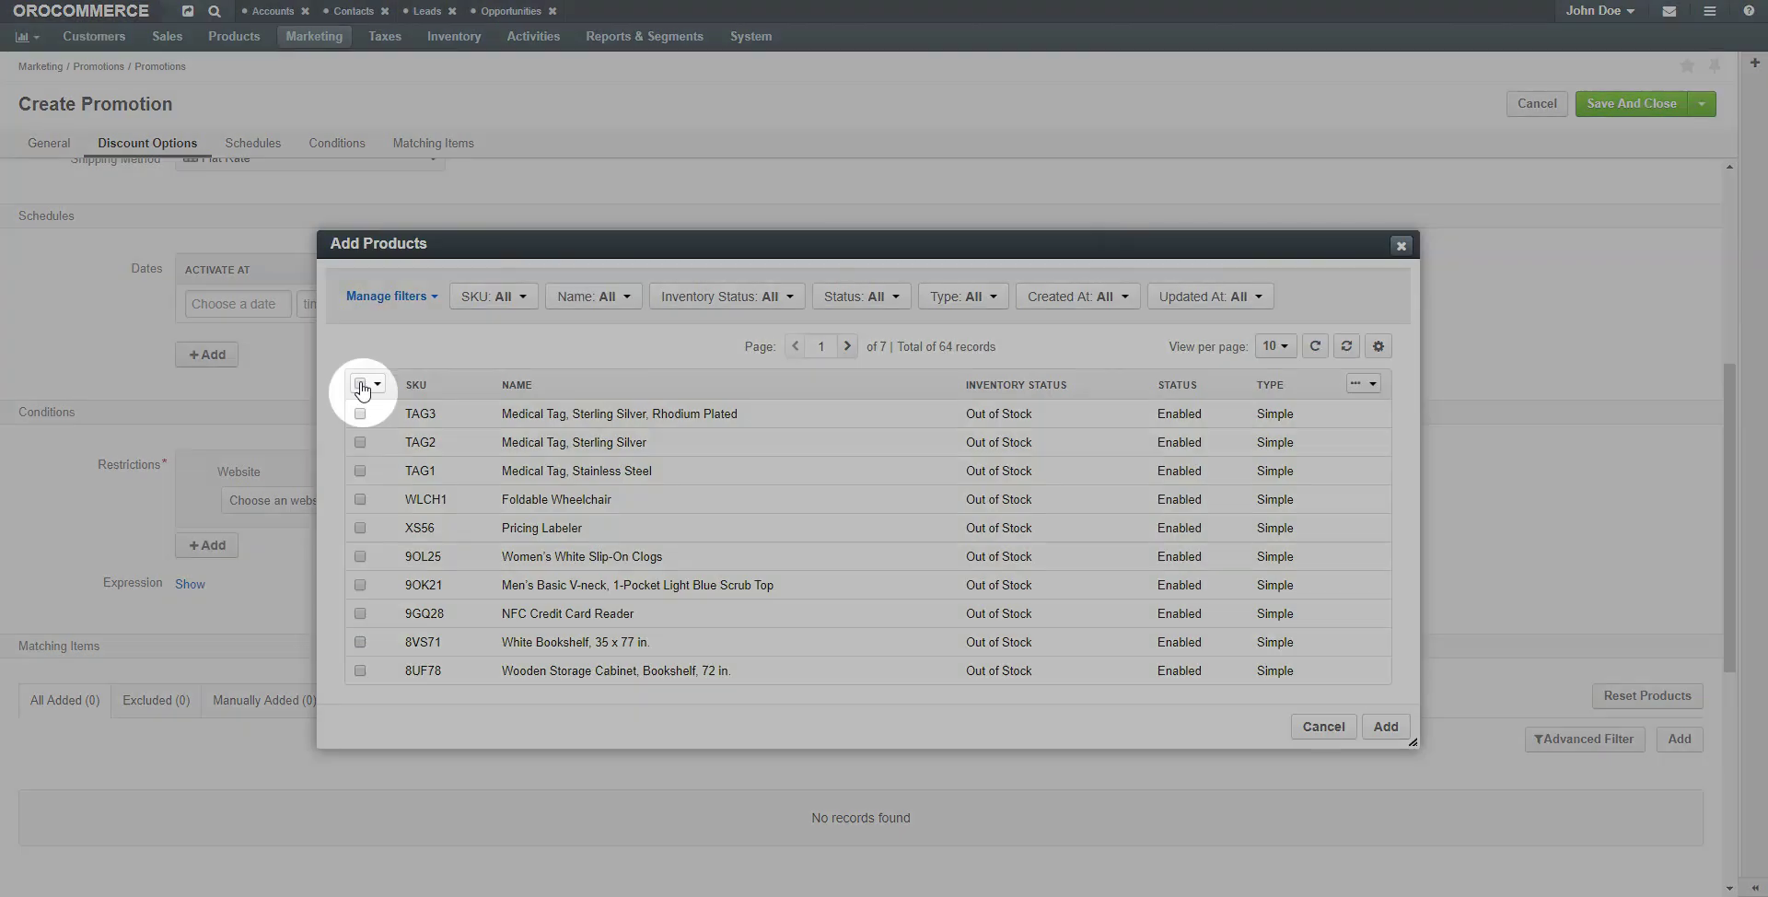
left_click(360, 383)
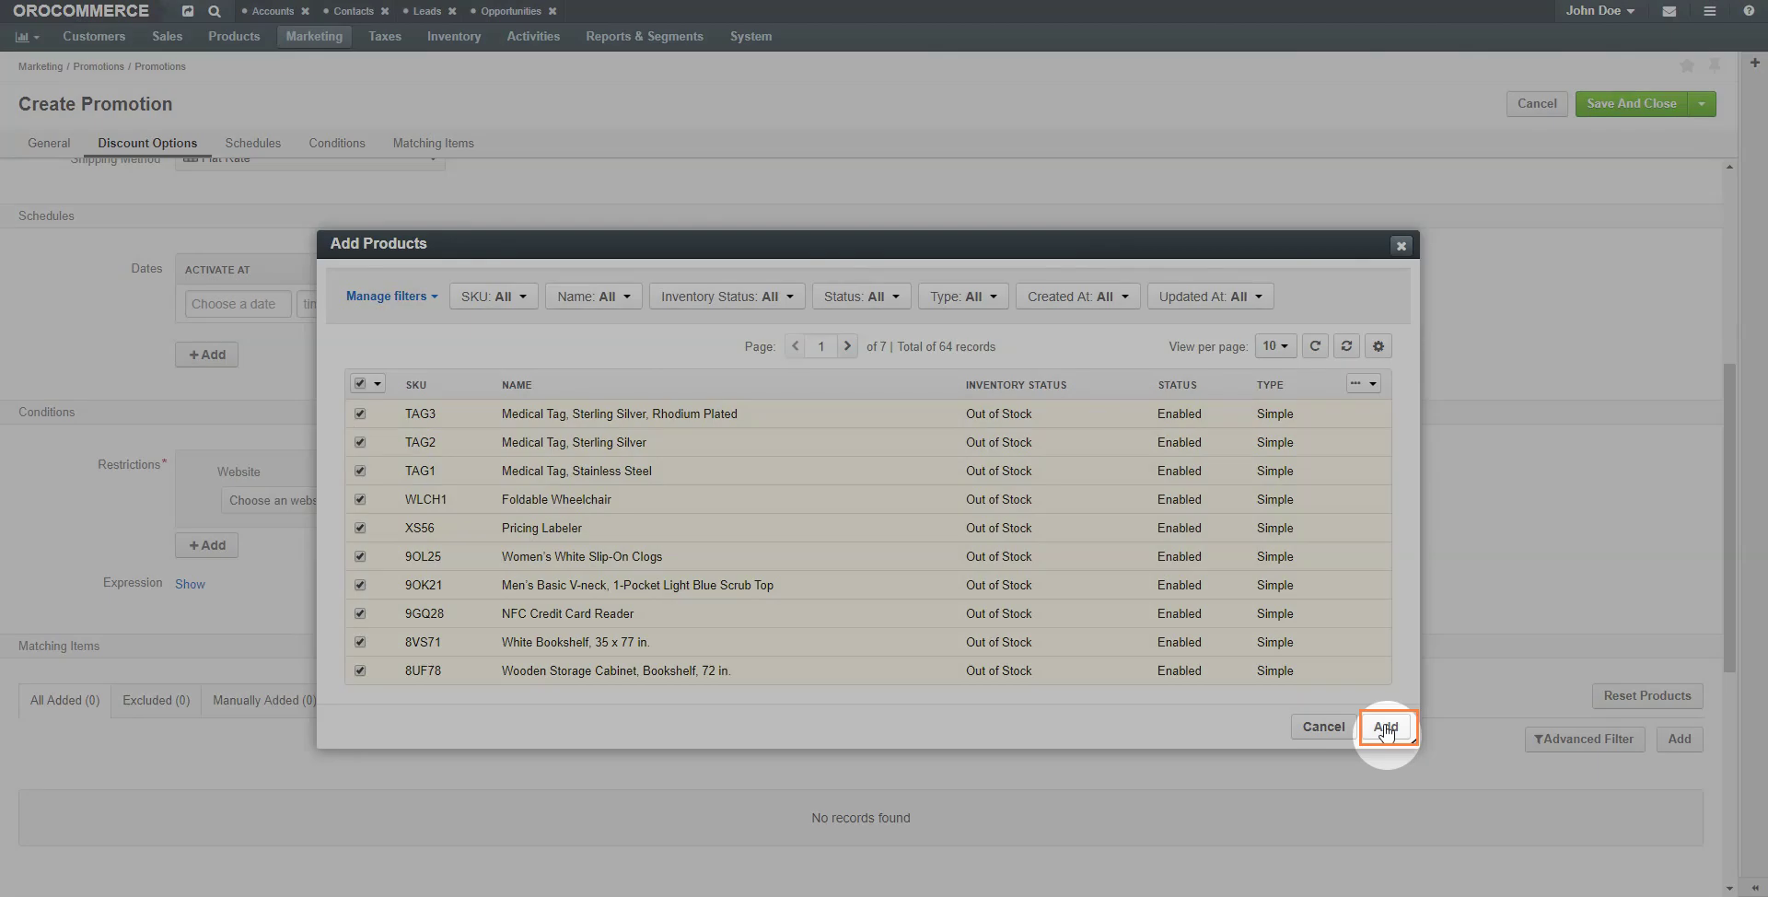
left_click(1385, 727)
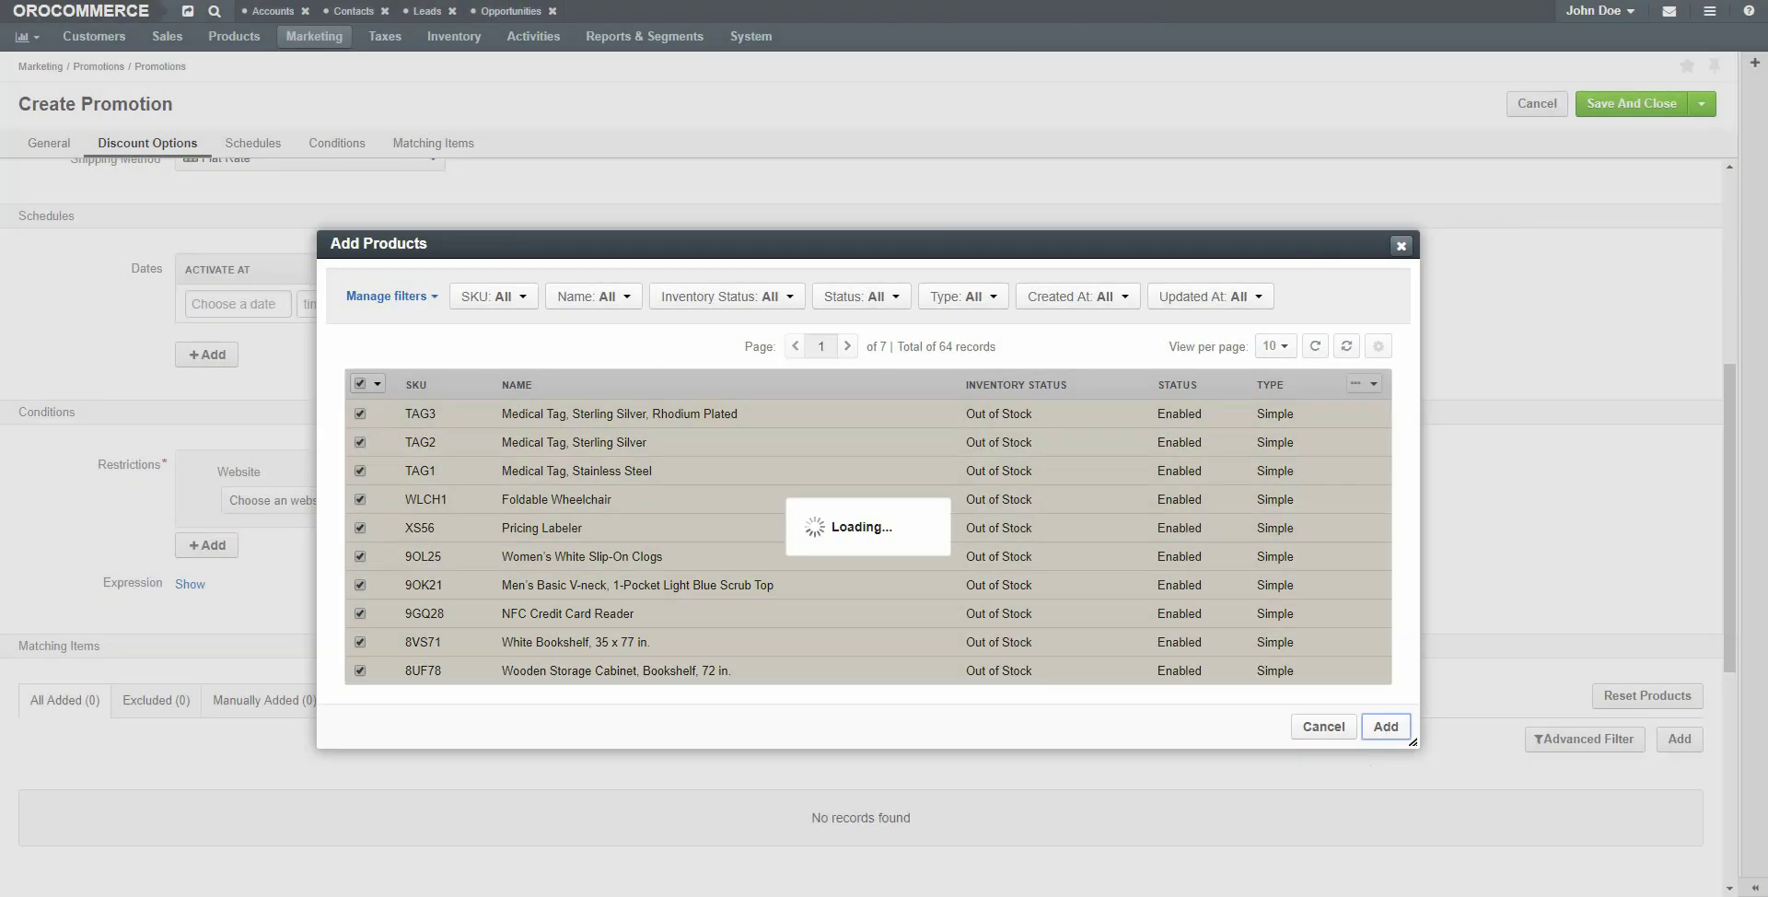
scroll(1421, 644, "down", 5)
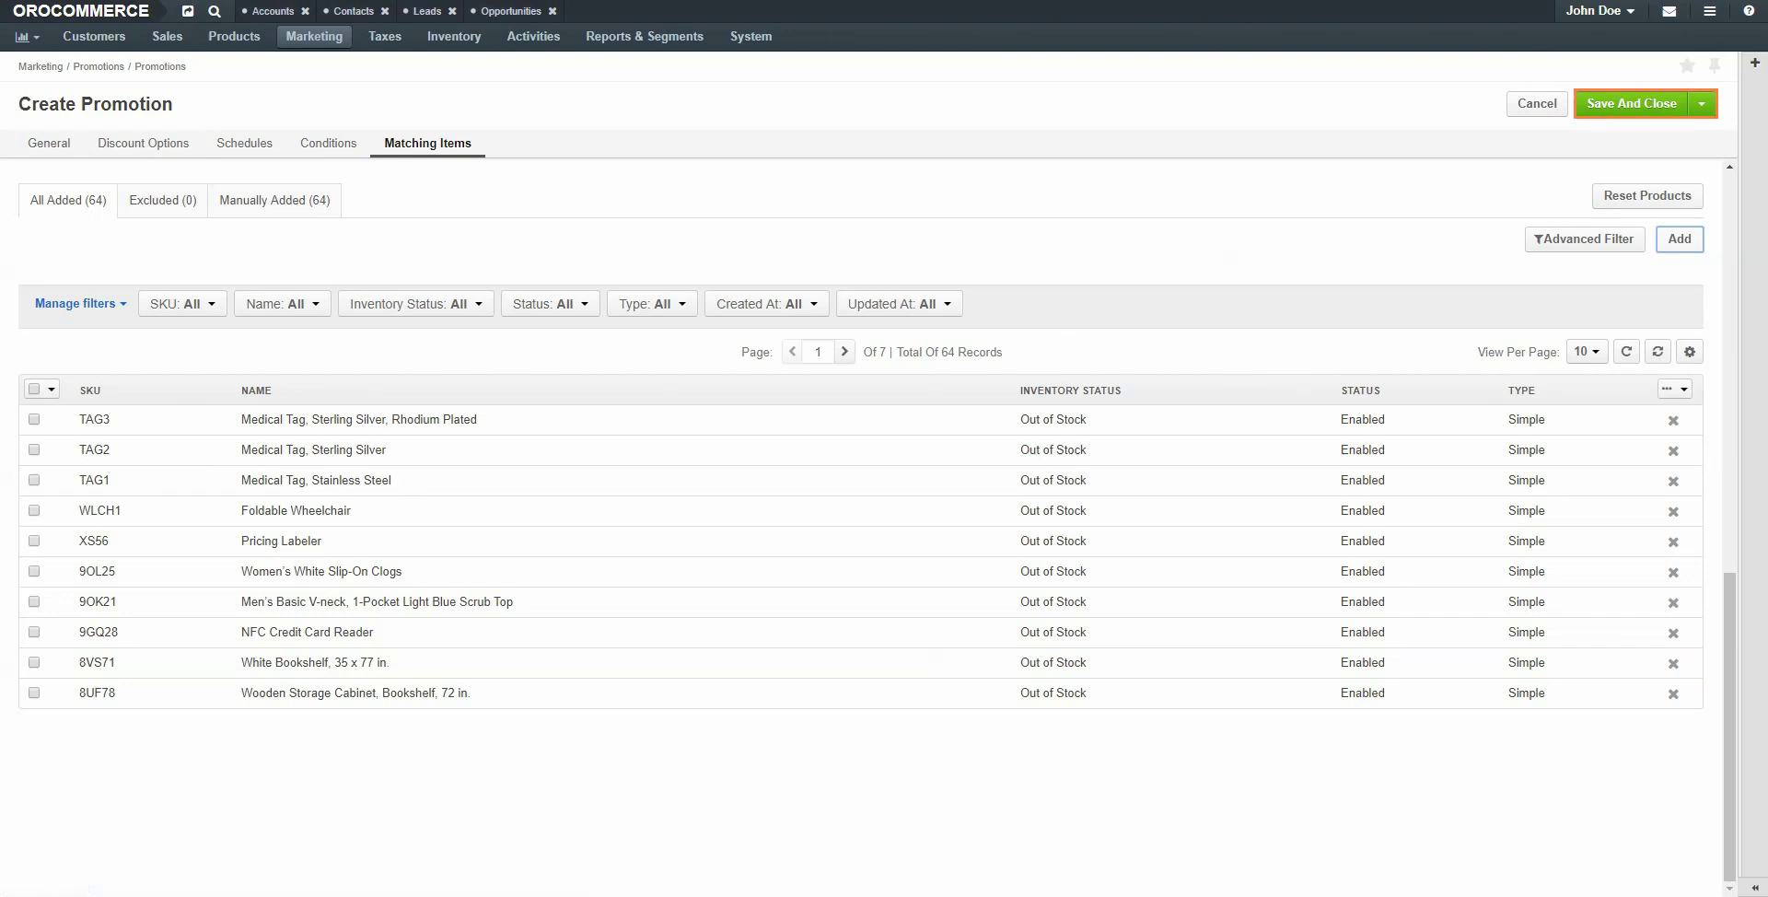
Step: Save and close the FREESHIP promotion, then reload the storefront checkout to recheck shipping
left_click(1630, 104)
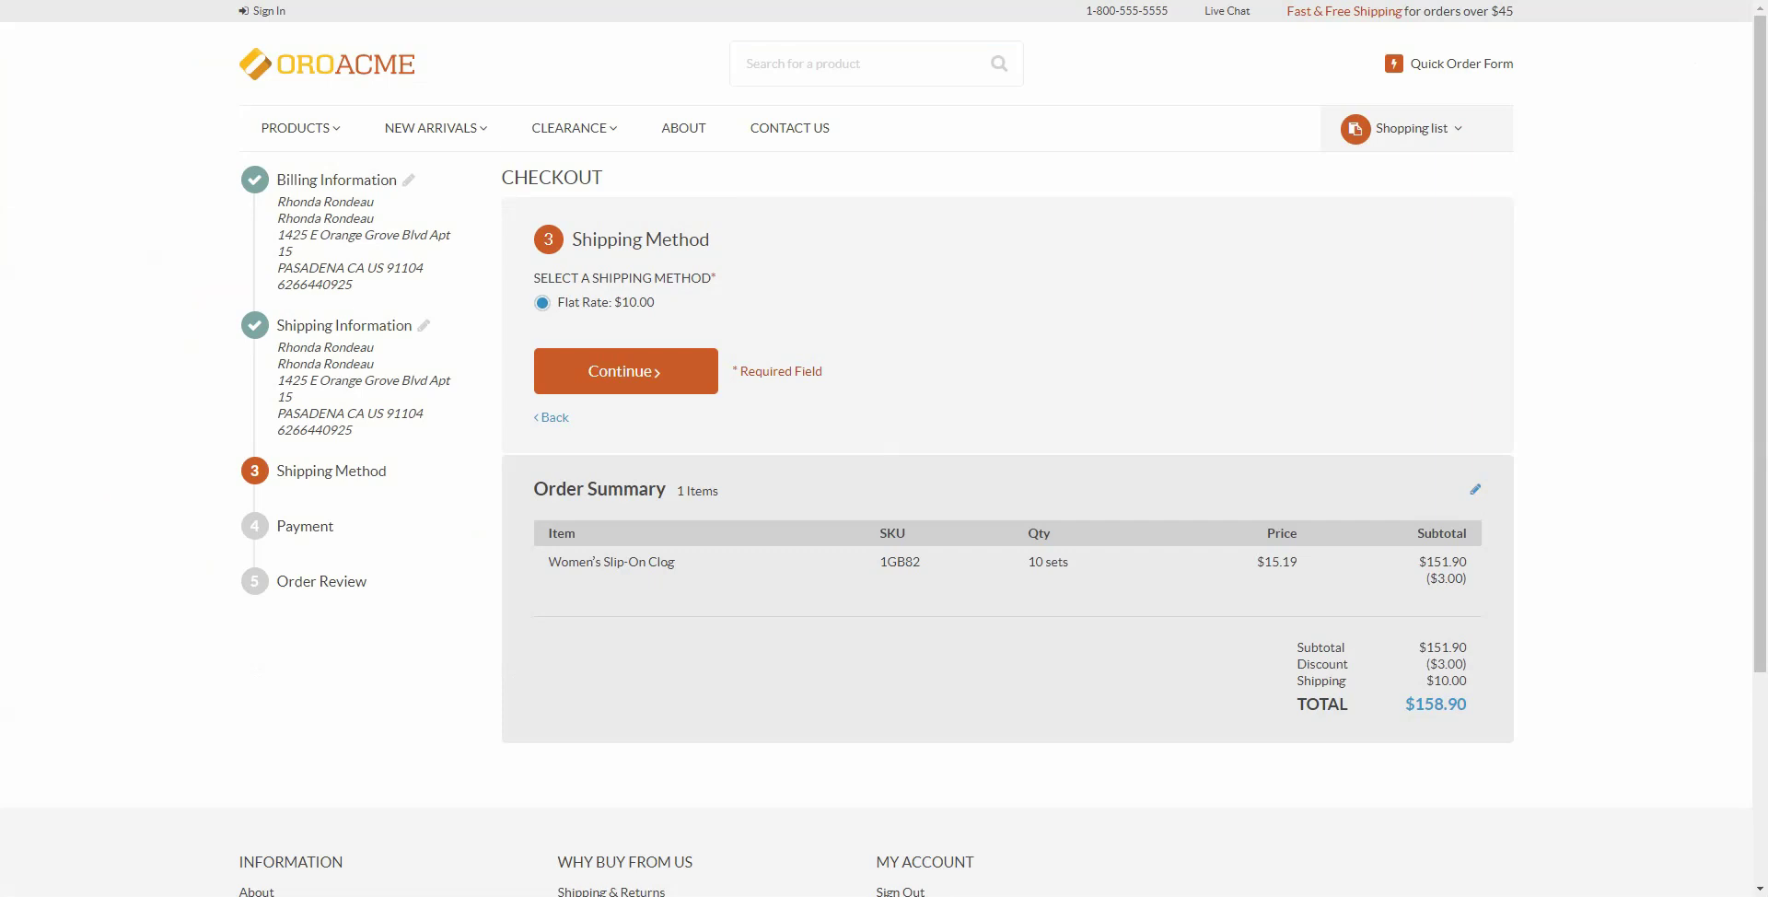
key("F5")
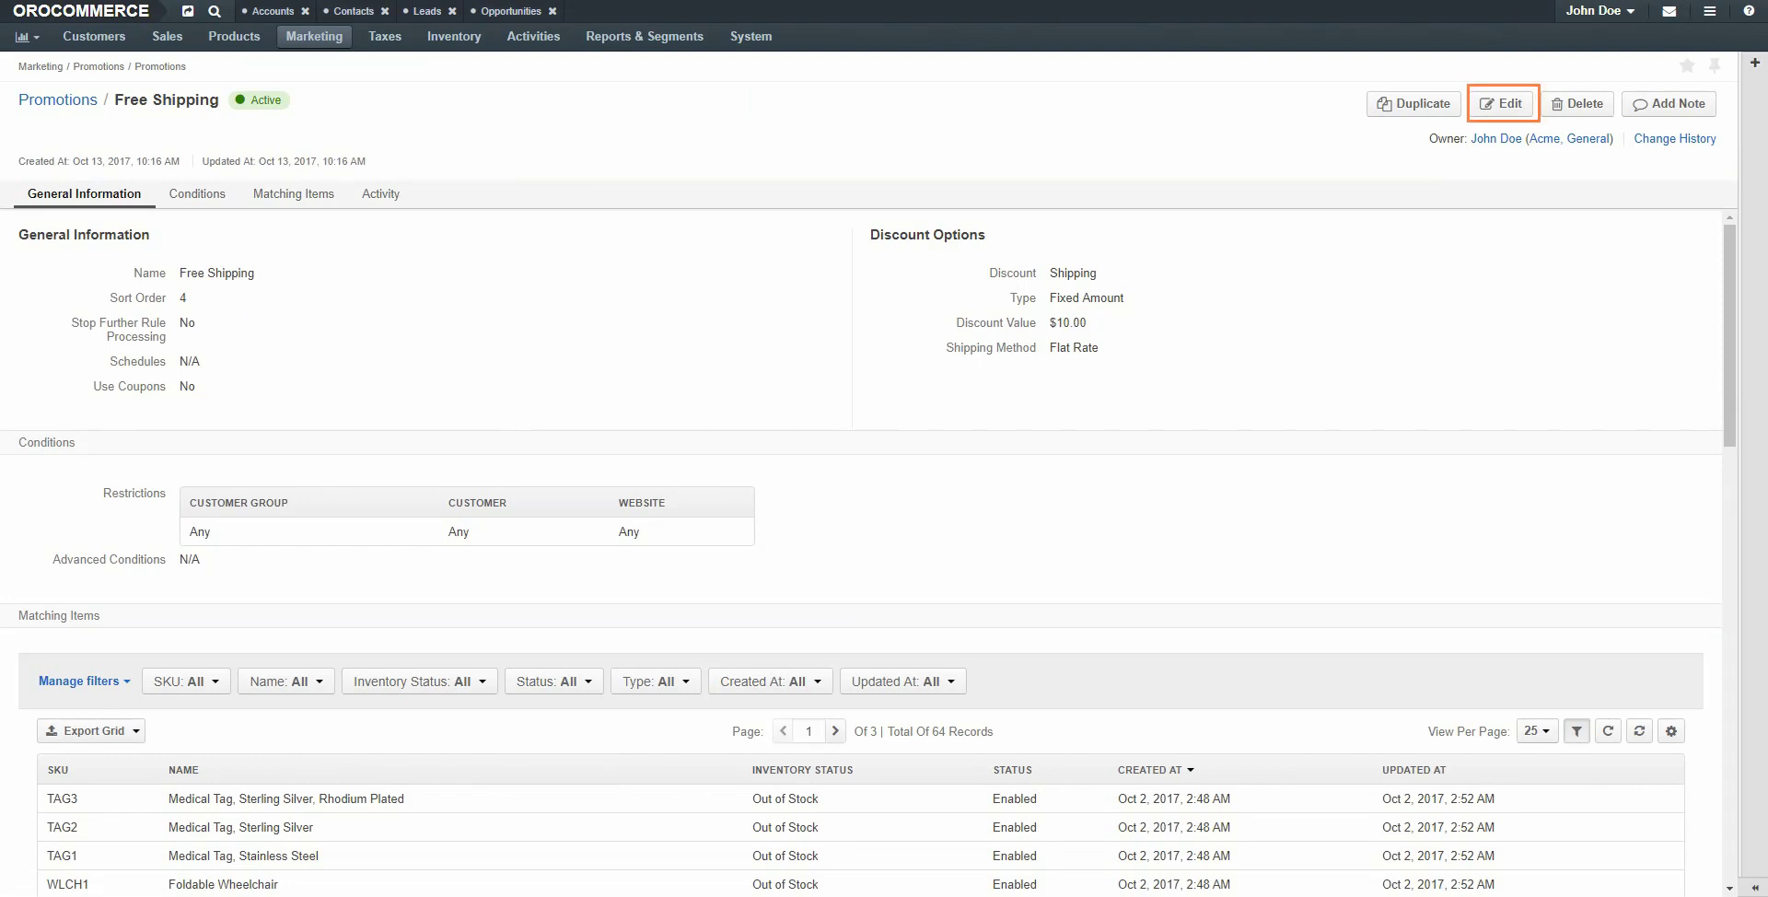
Step: Edit the promotion's conditions to restrict it to the VIP Customers group
left_click(1502, 103)
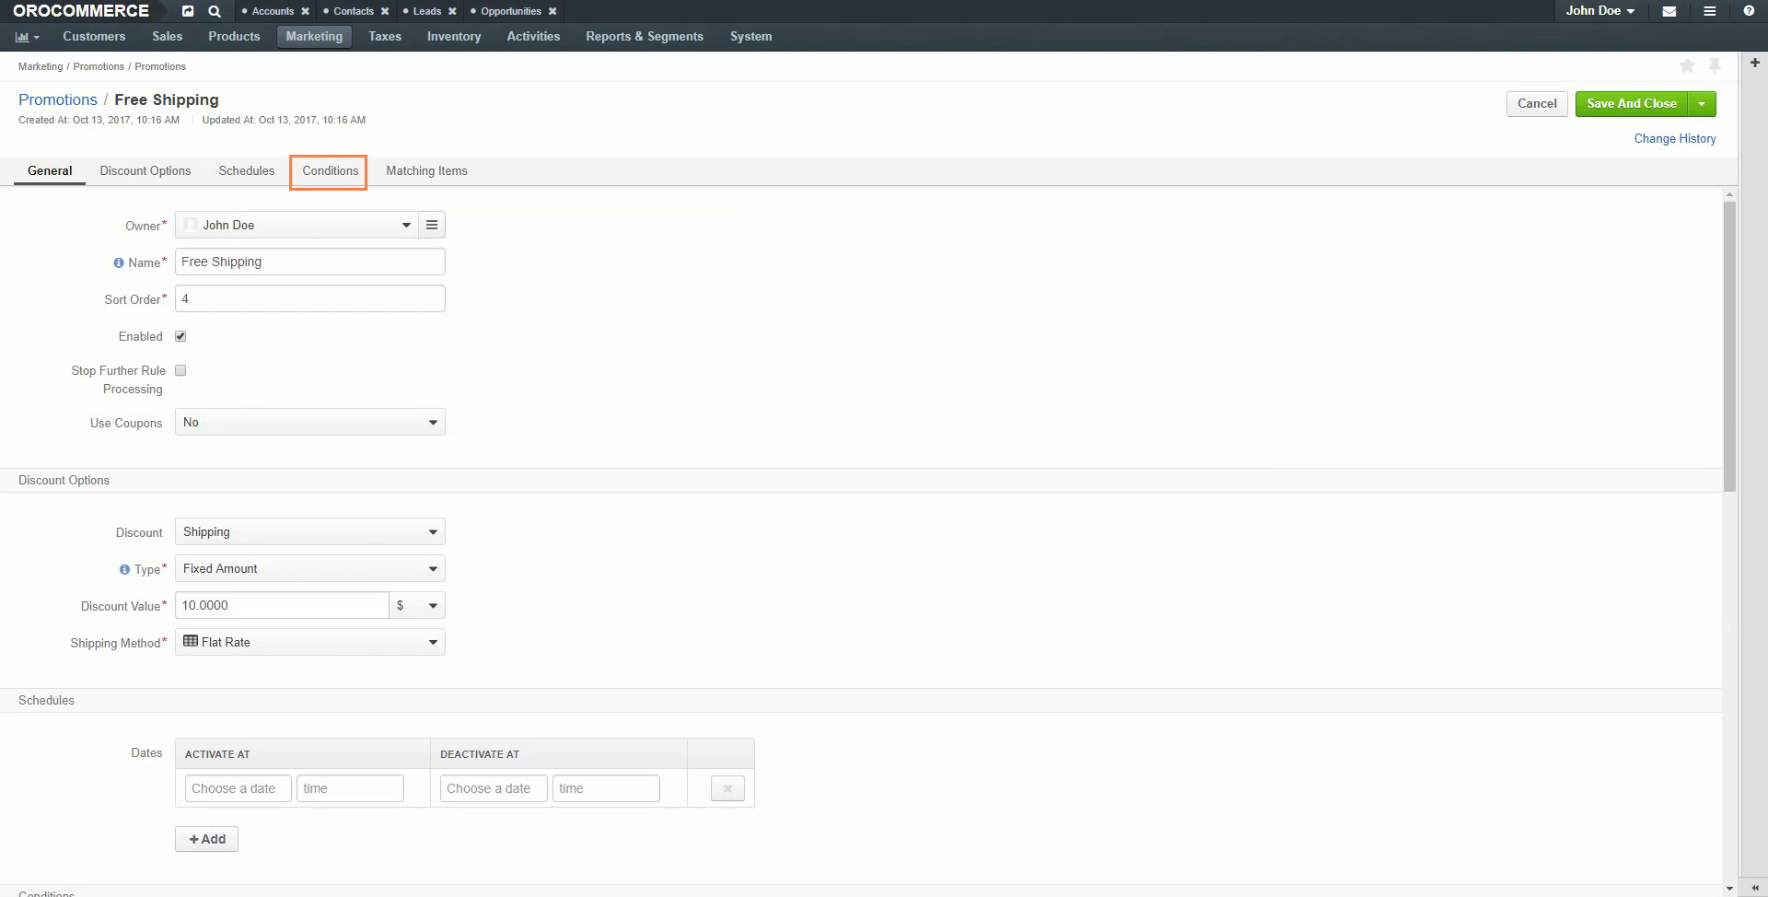
left_click(329, 171)
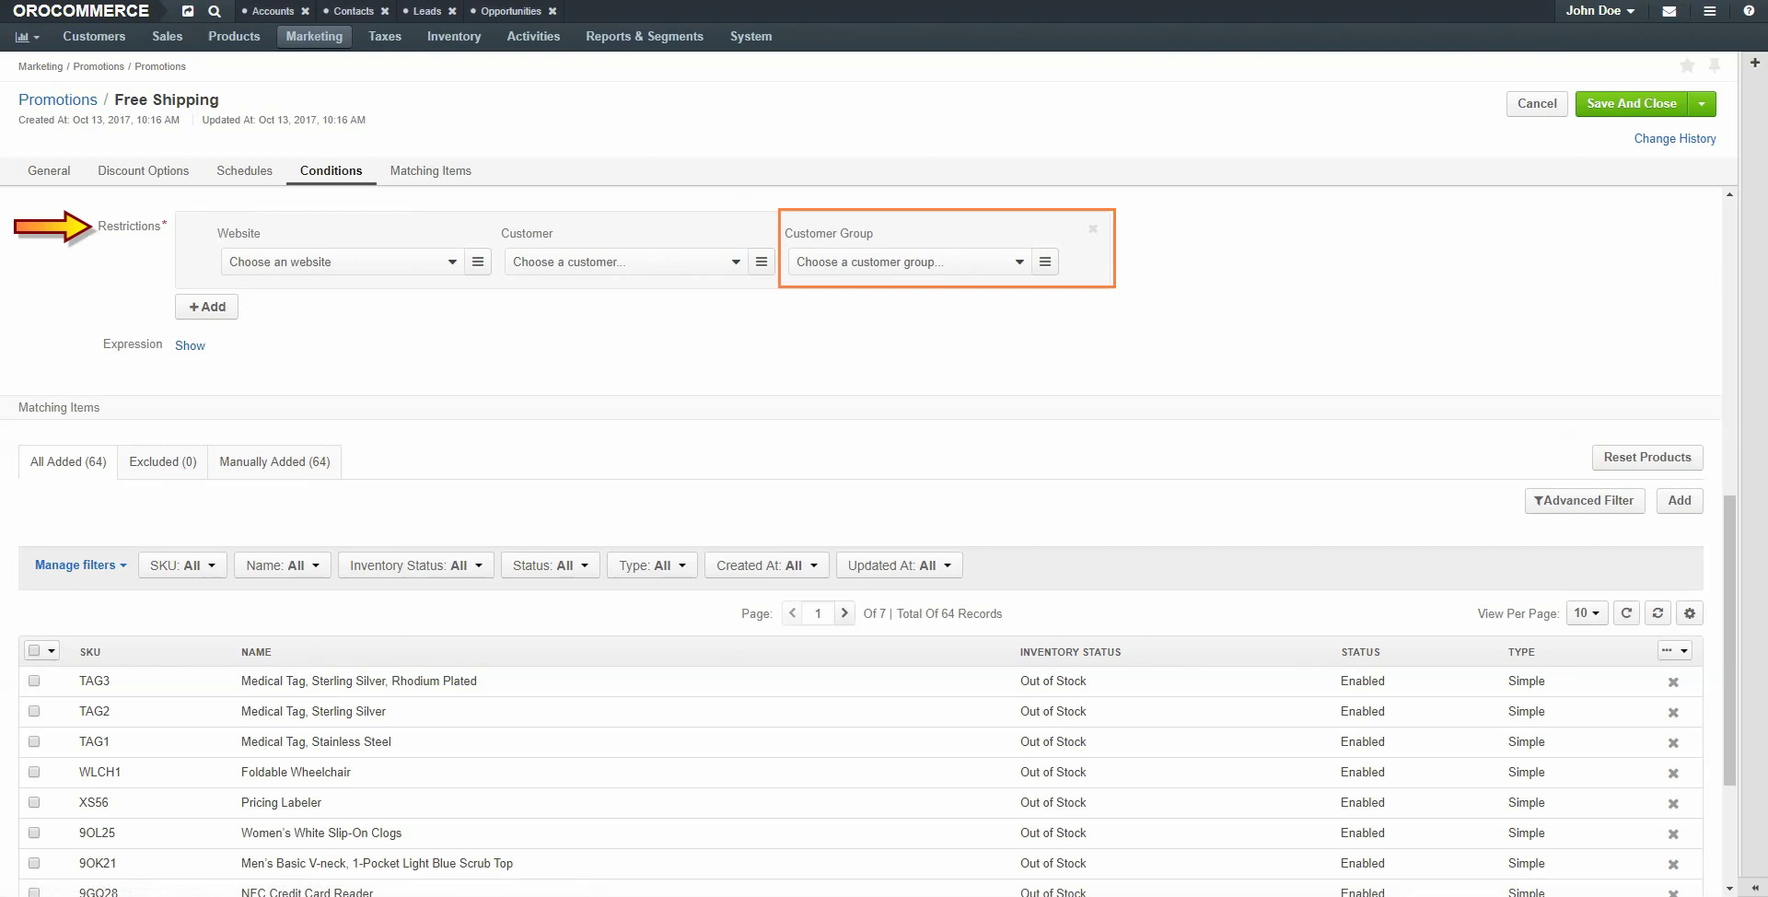
left_click(948, 264)
left_click(930, 414)
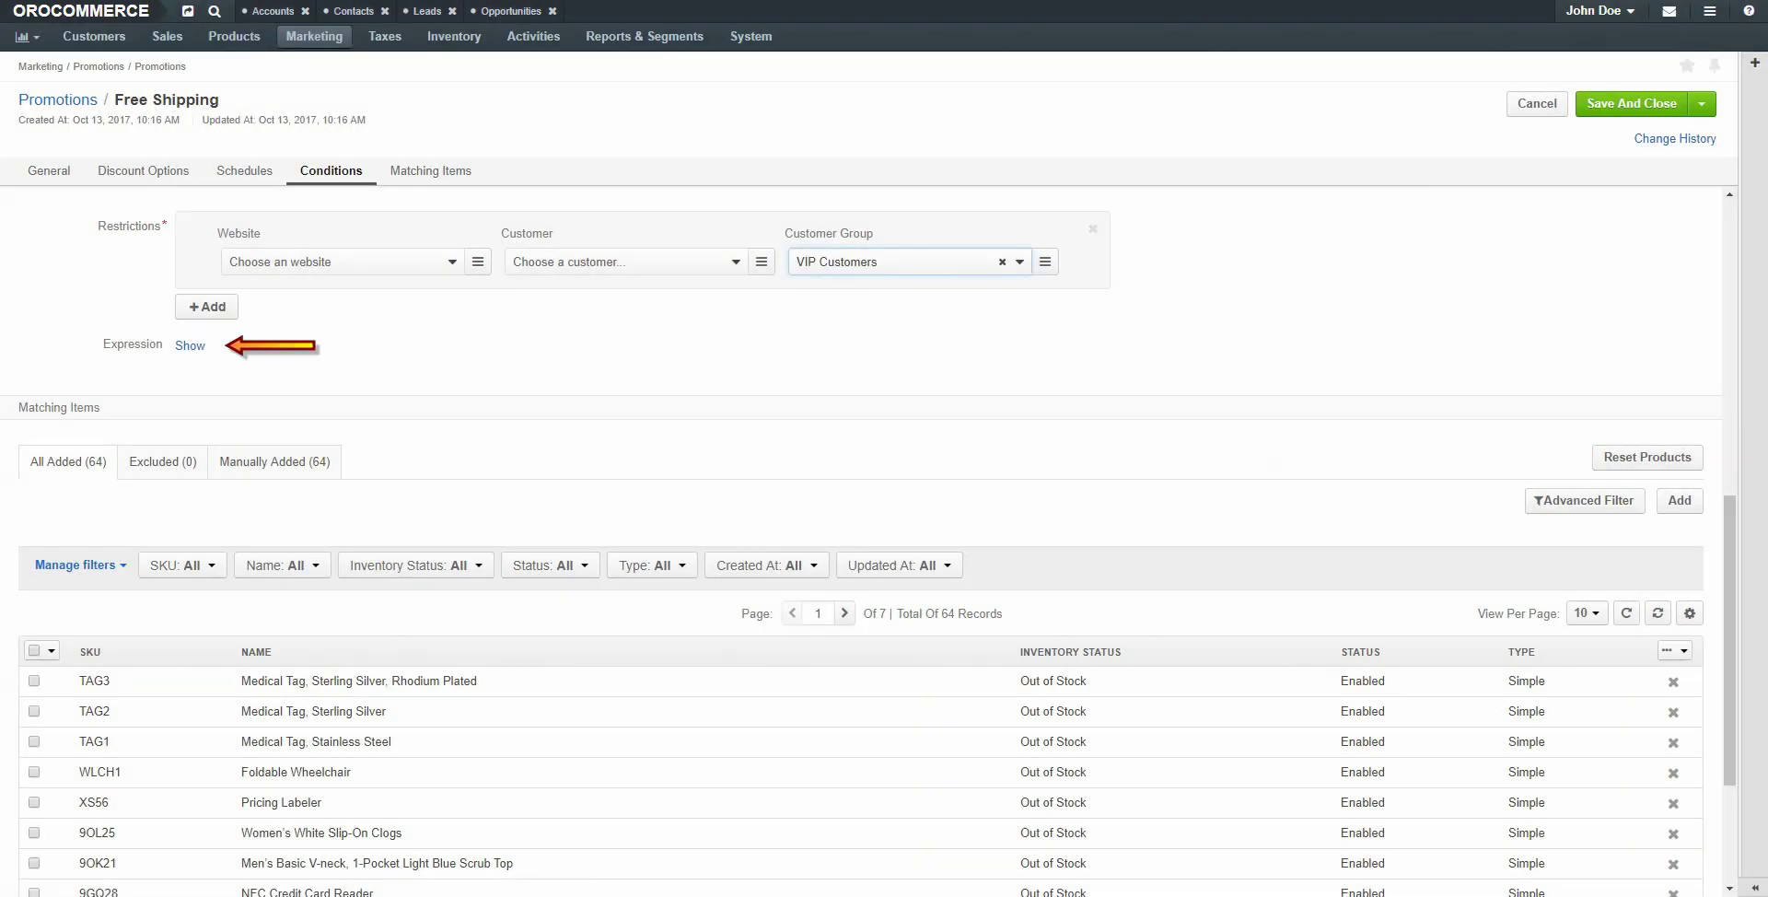
Step: Add the condition expression 'subtotal >100' and save the promotion
left_click(190, 345)
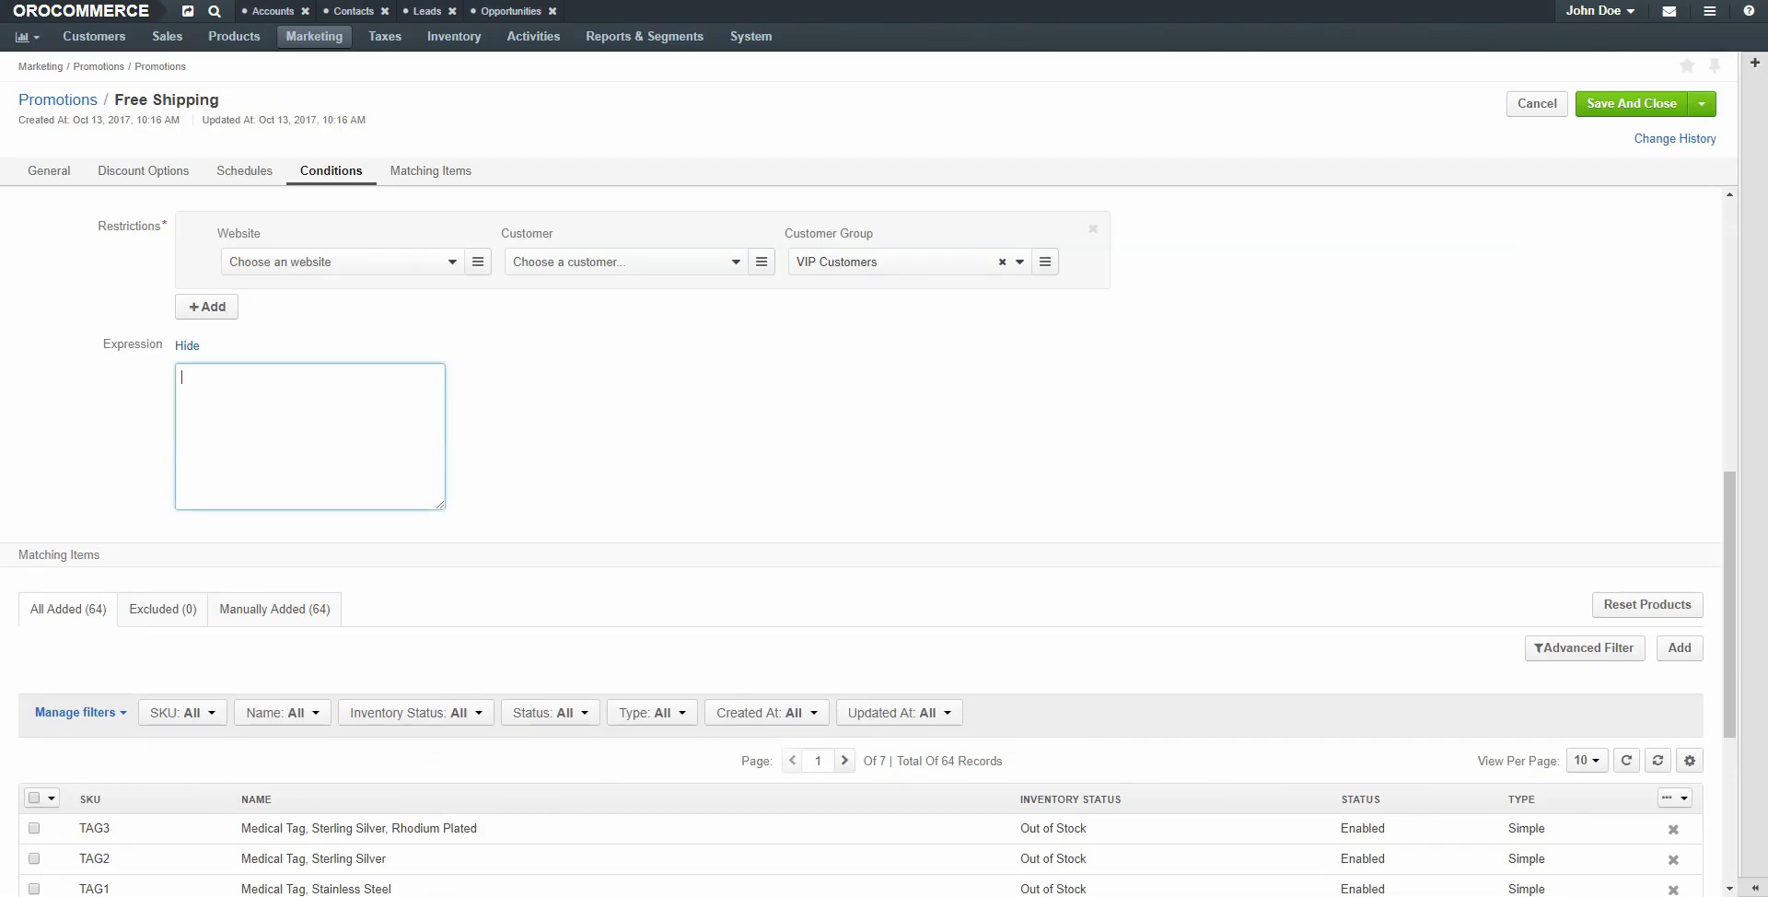
type("subtotal >100")
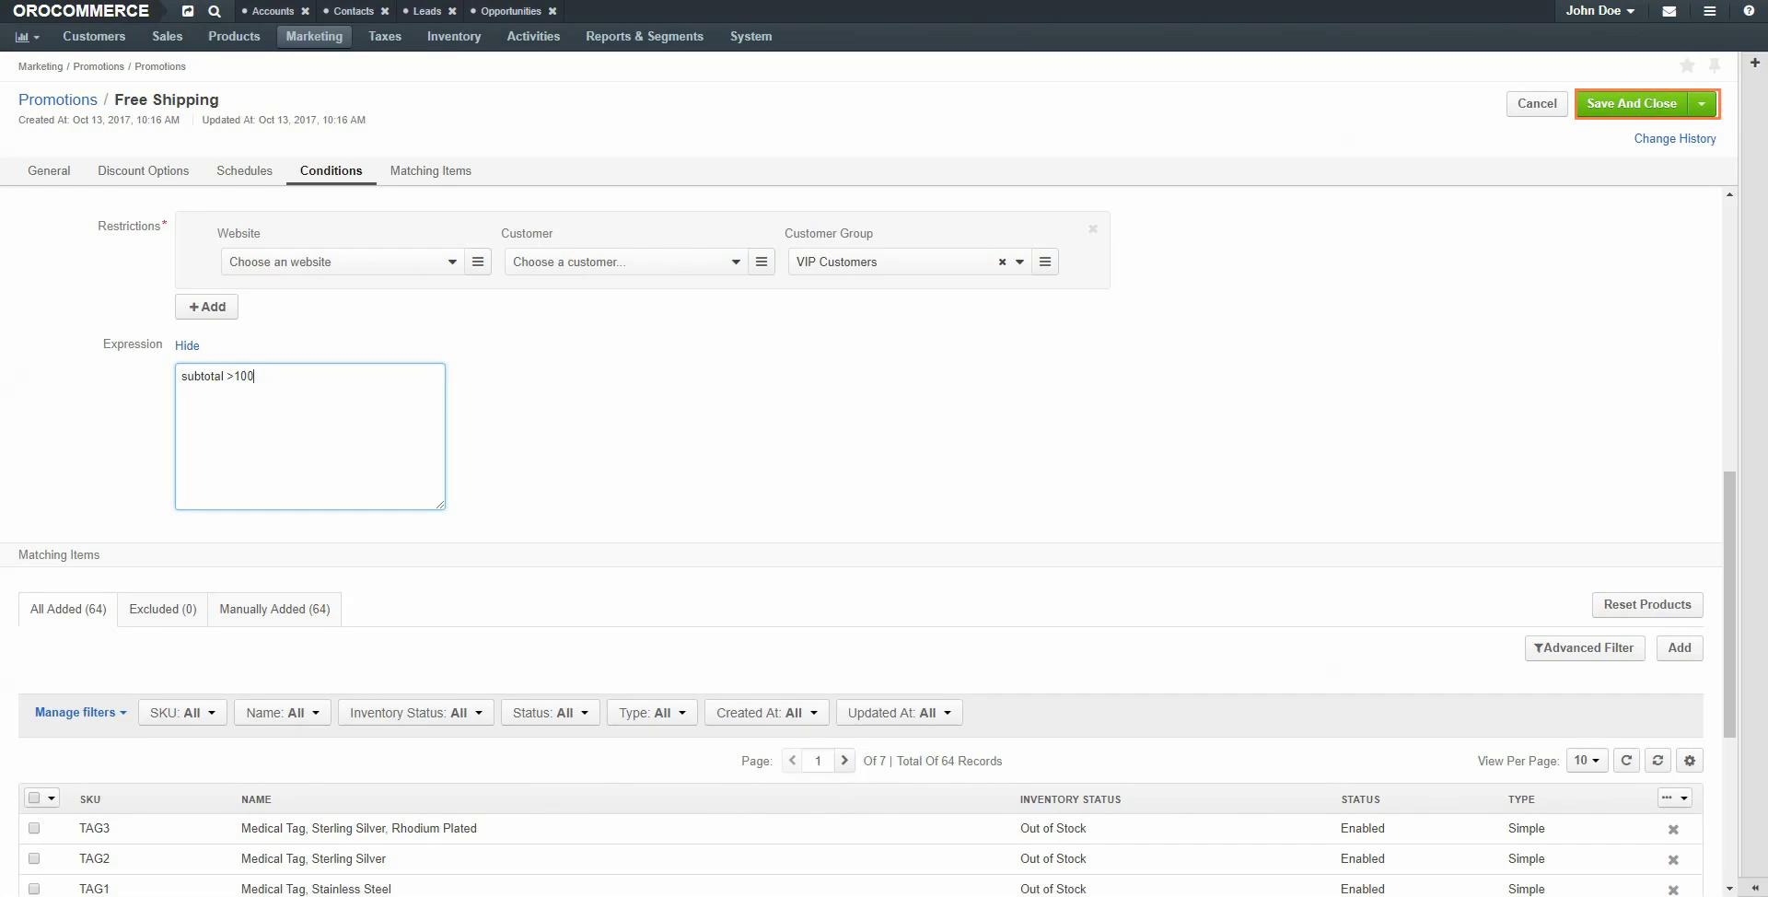
left_click(1632, 103)
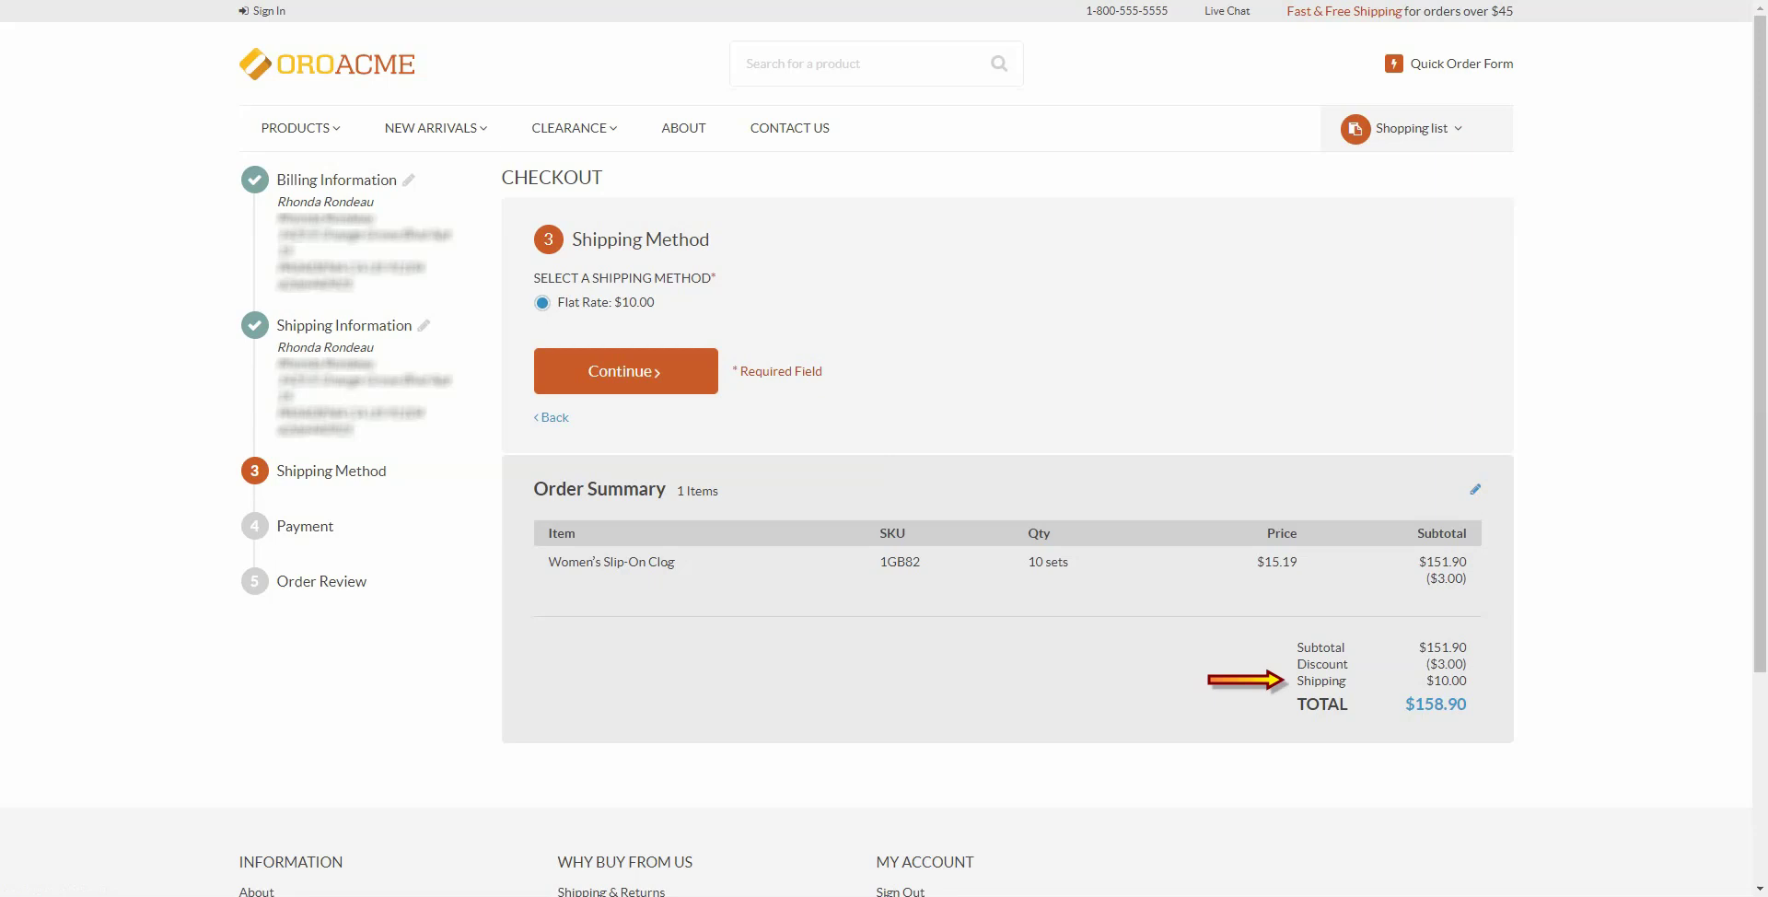
Step: Sign in to the storefront with the saved customer account and open the first shopping list
left_click(269, 11)
key("Return")
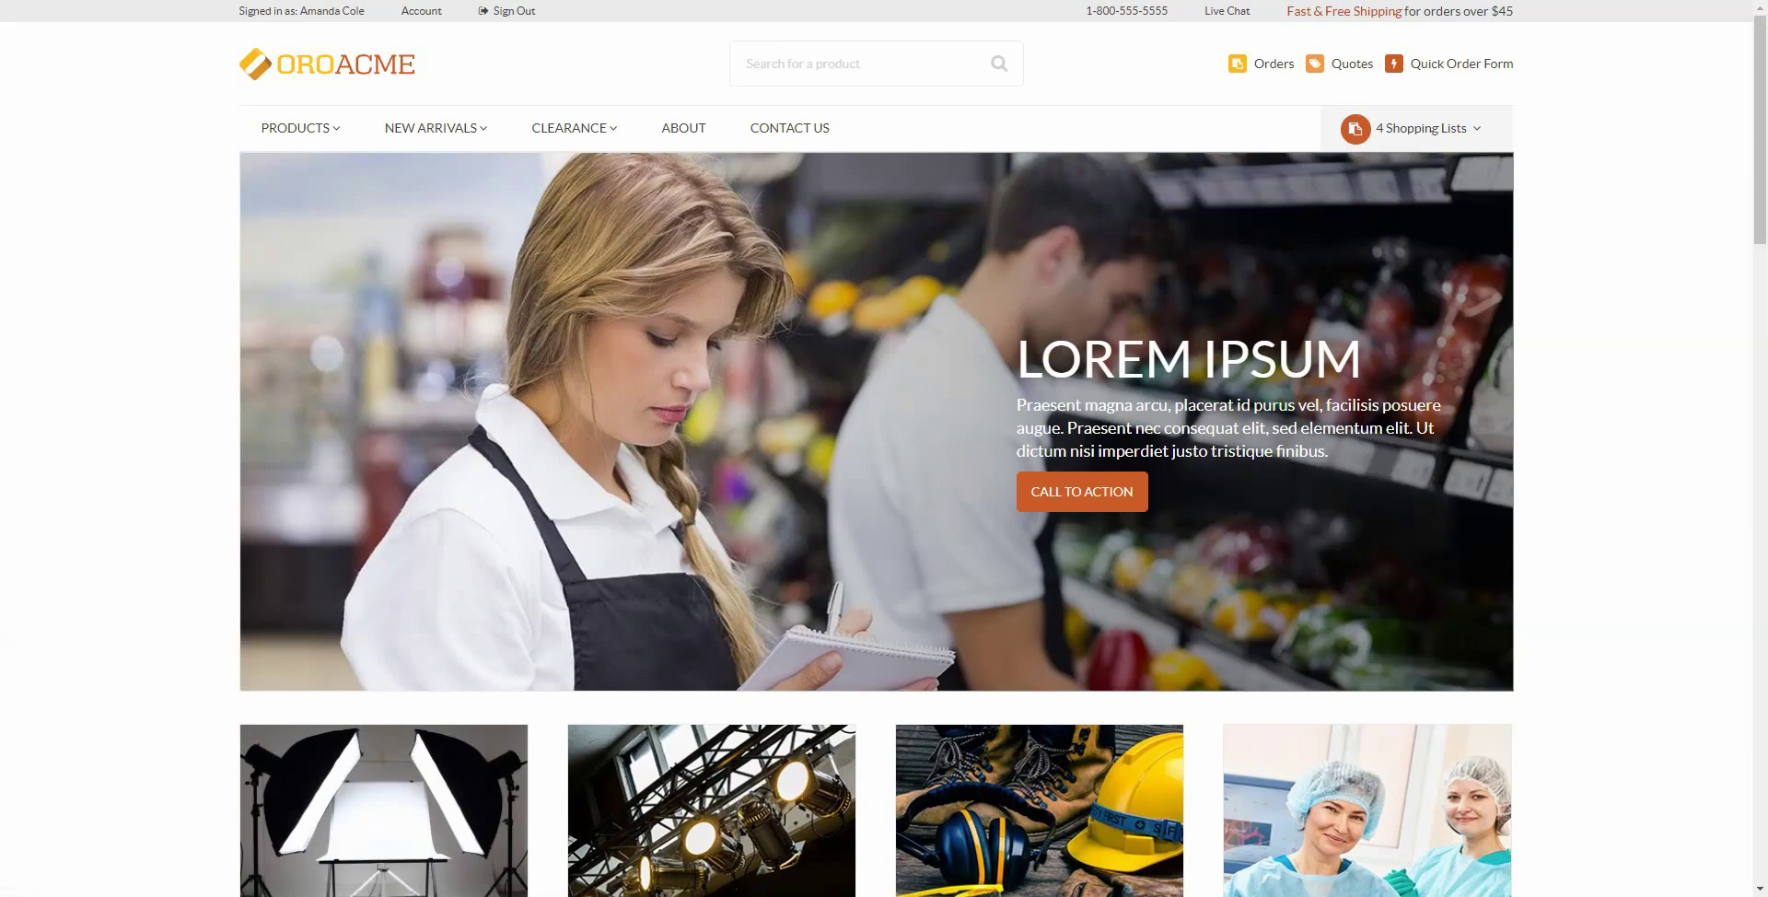
left_click(1422, 128)
left_click(1228, 203)
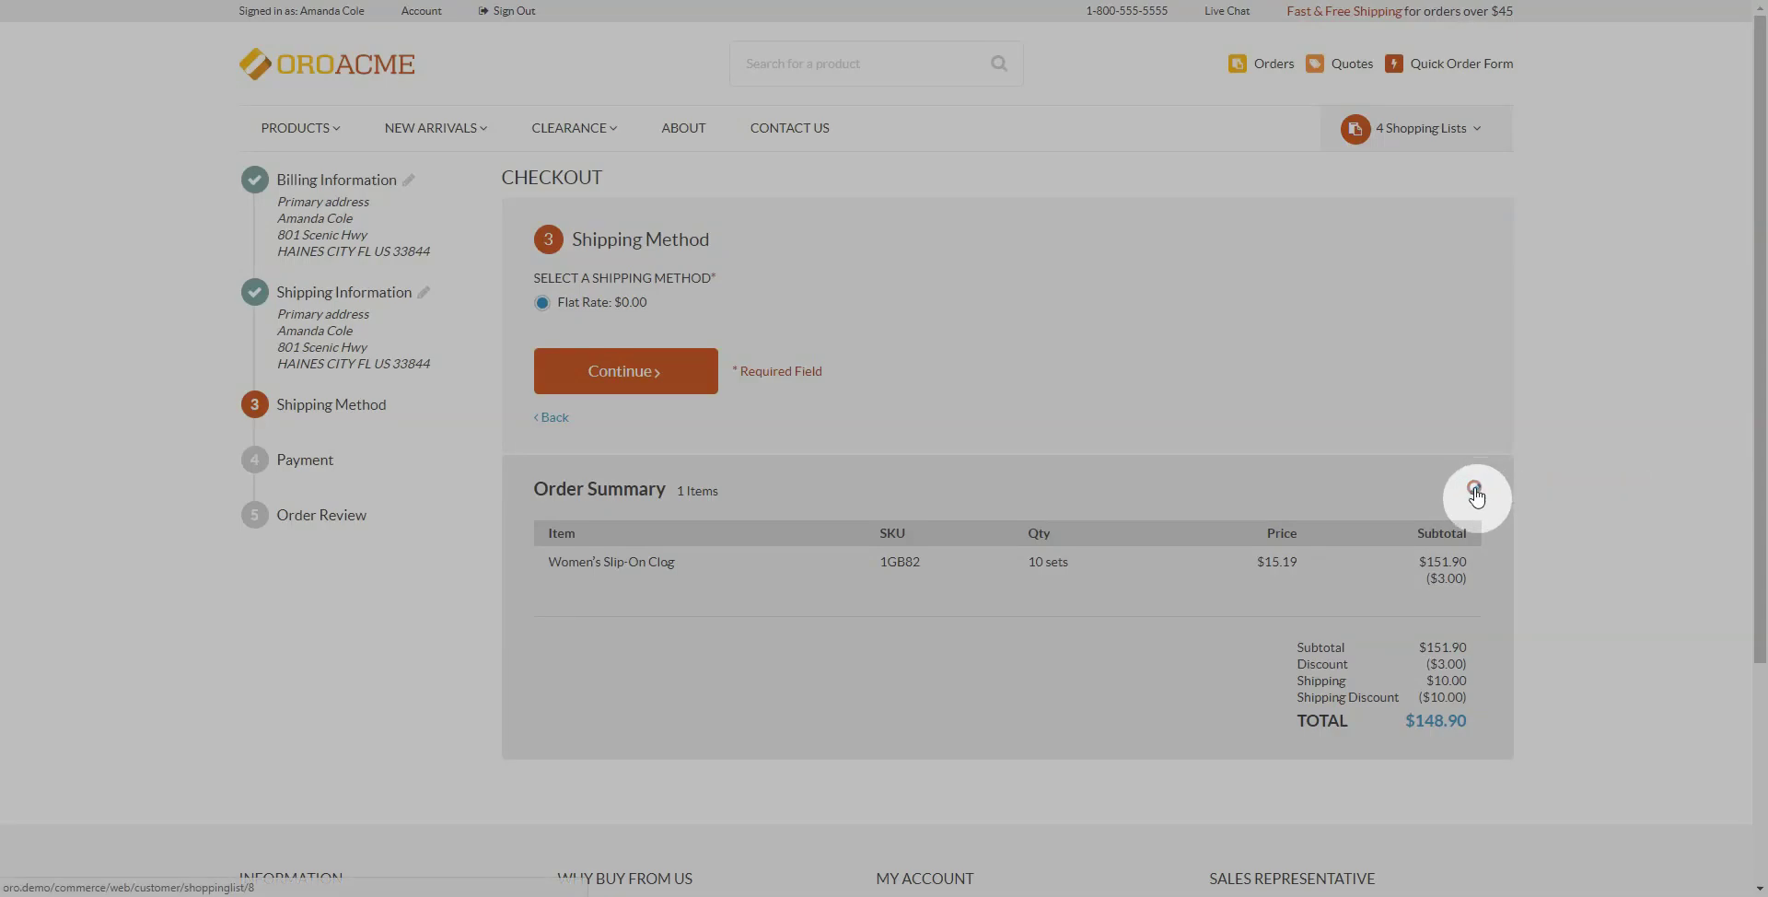
Step: Reduce the Women's Slip-On Clog quantity to 1 set and create the order from the list
left_click(1473, 490)
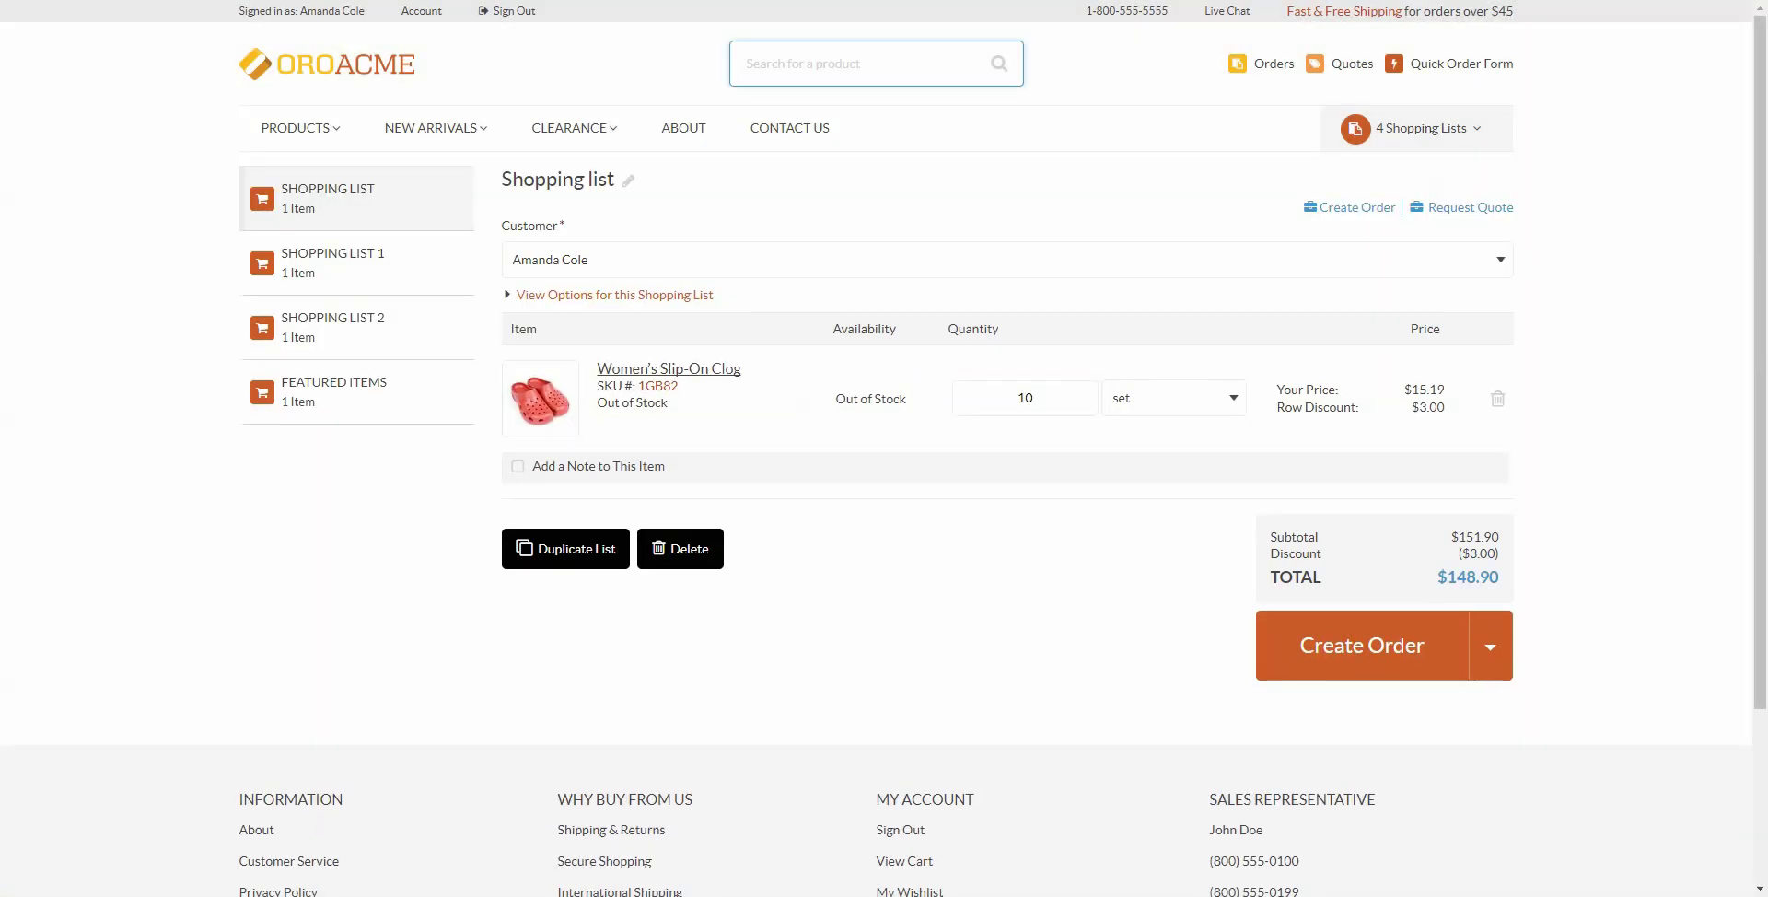
double_click(1092, 413)
type("1")
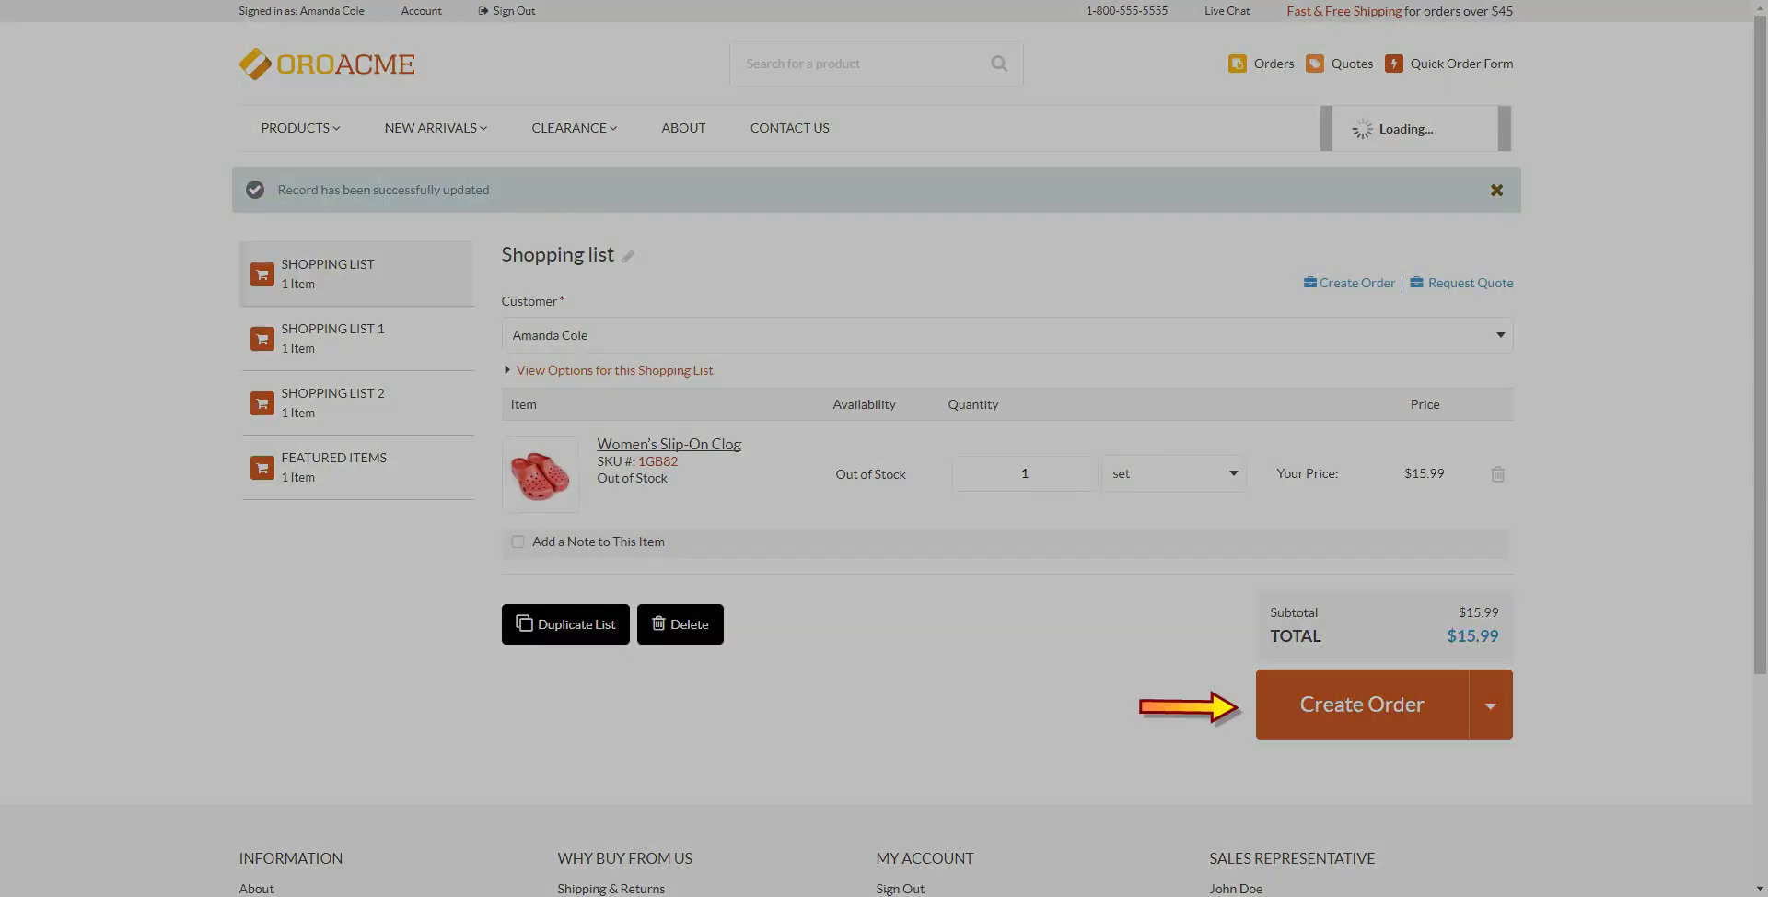
left_click(1361, 704)
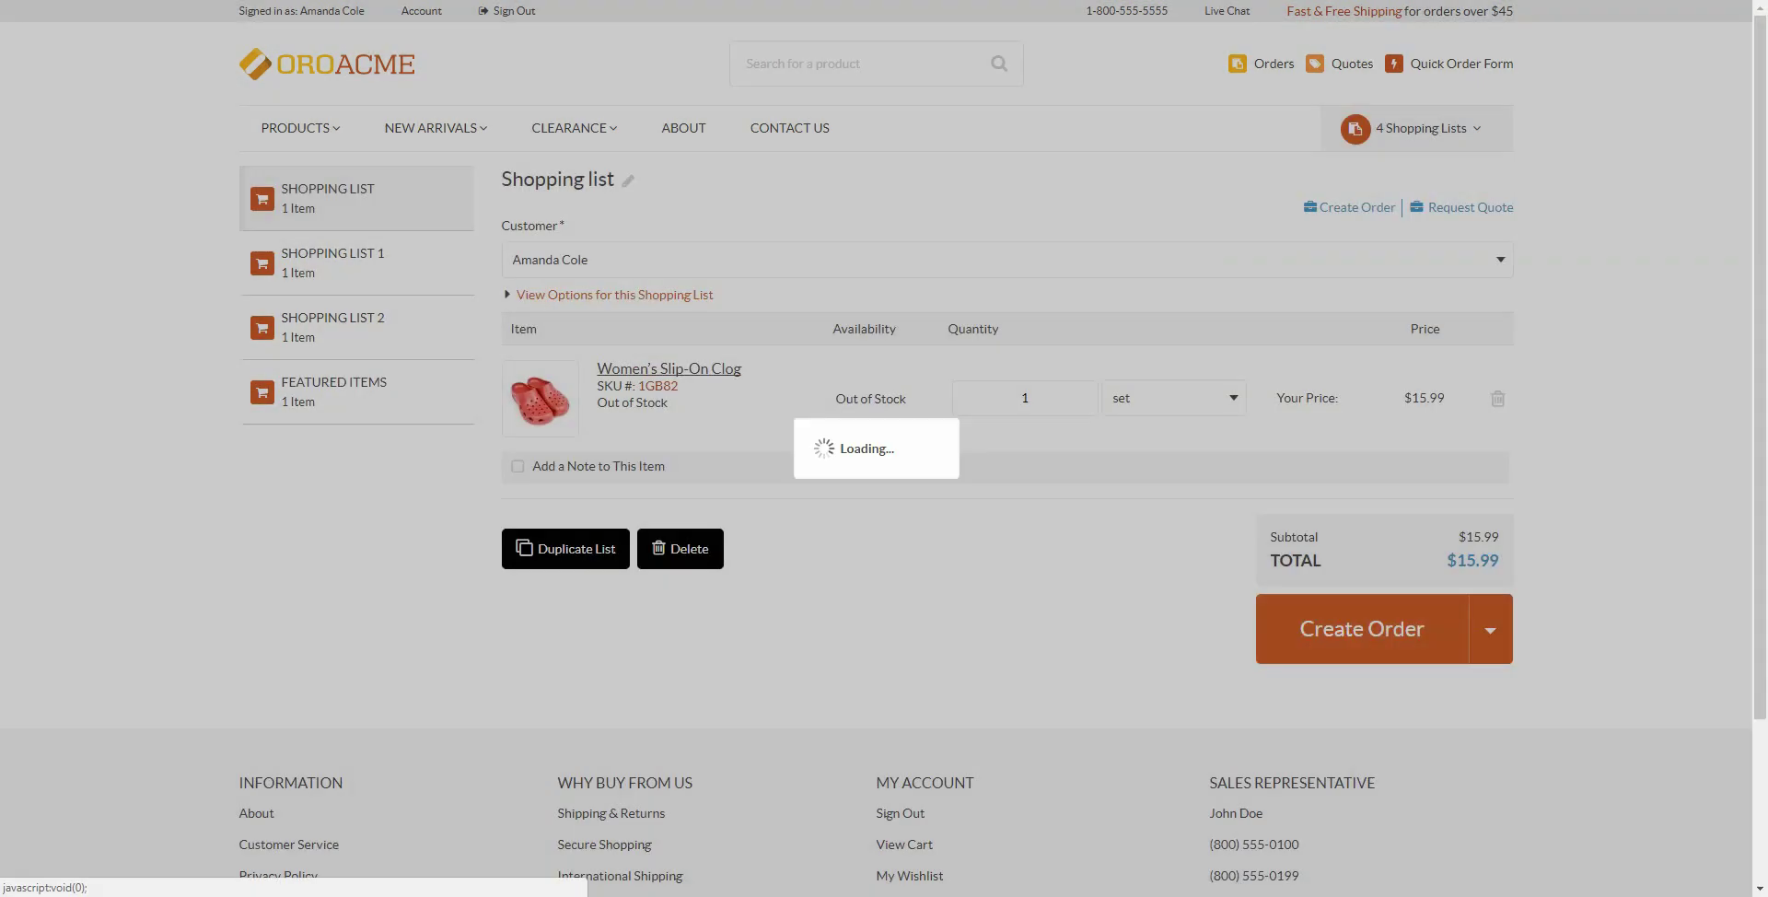